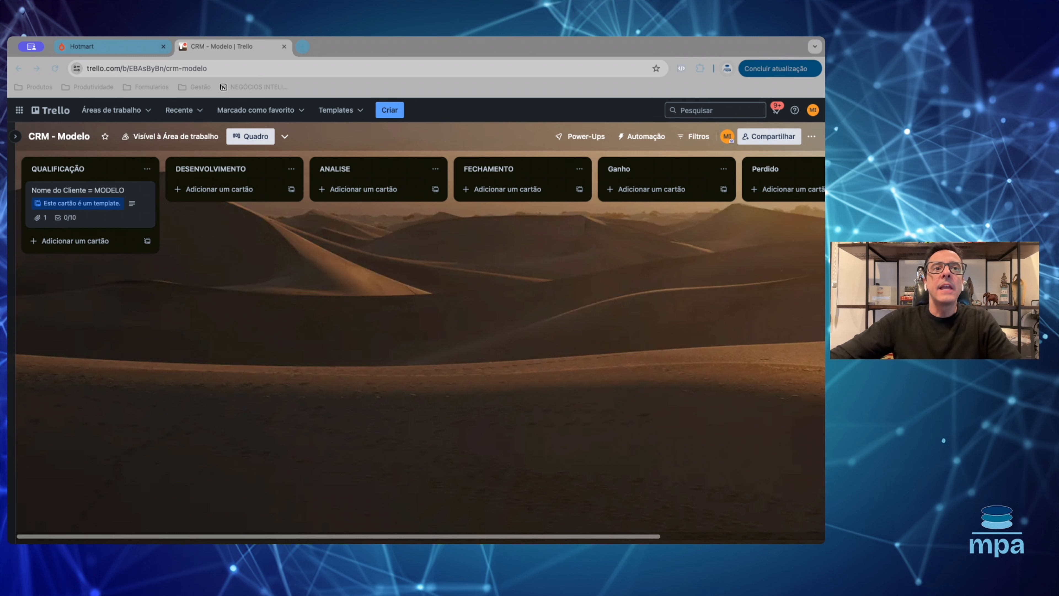
- Review the 'Nome do Cliente = MODELO' template card and open its linked Formulário de Diagnóstico
left_click(675, 173)
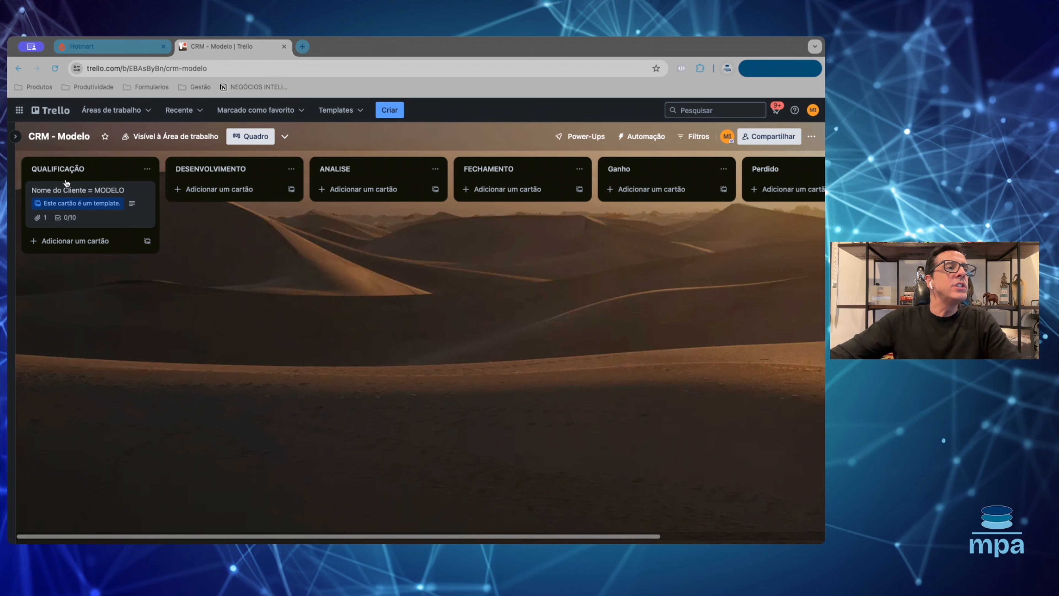
left_click(100, 221)
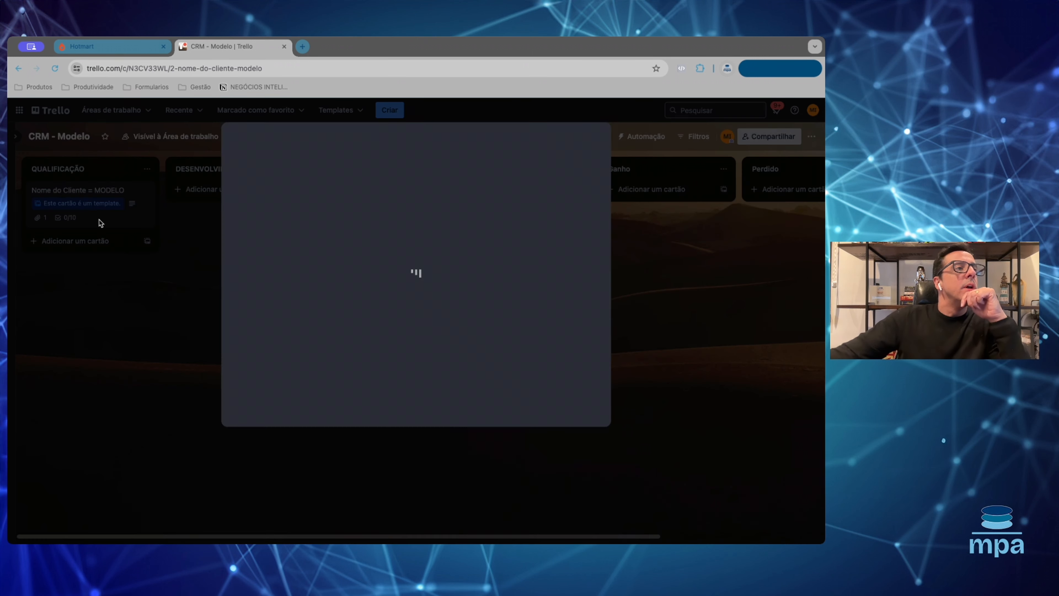
scroll(368, 212, "down", 3)
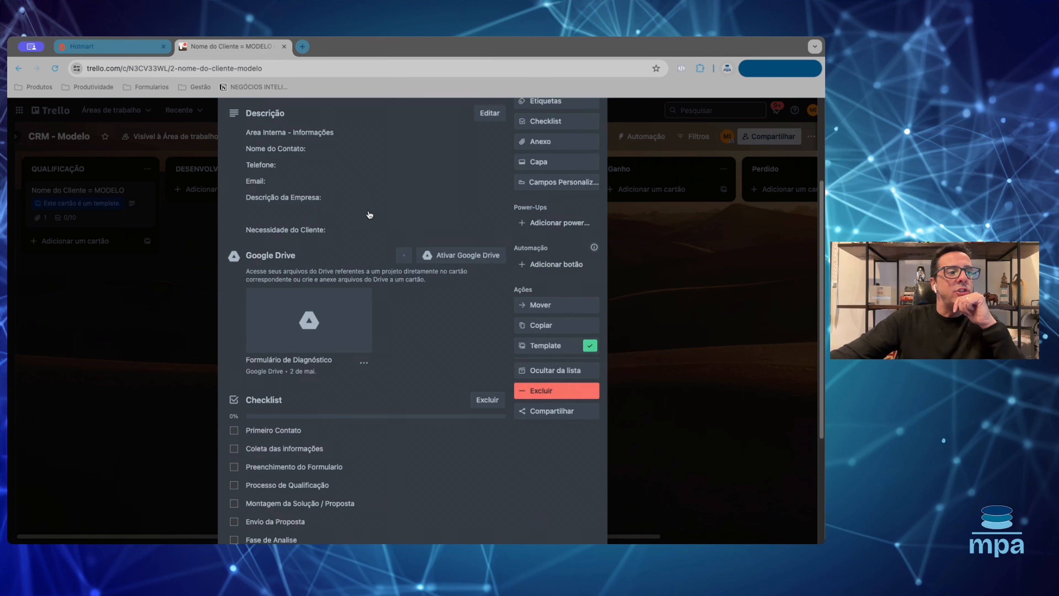
scroll(369, 214, "down", 5)
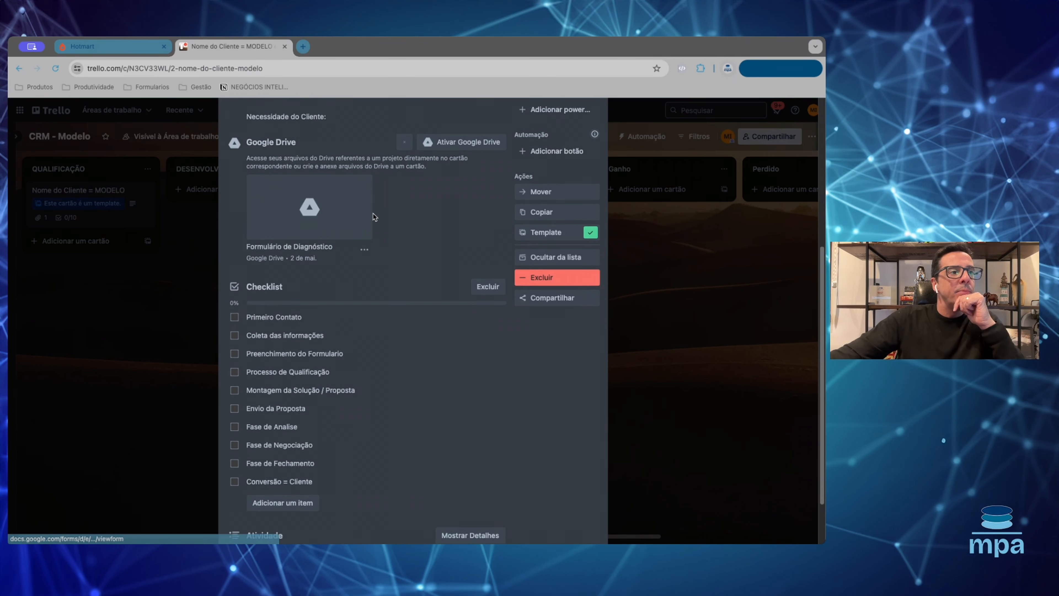
scroll(373, 214, "down", 3)
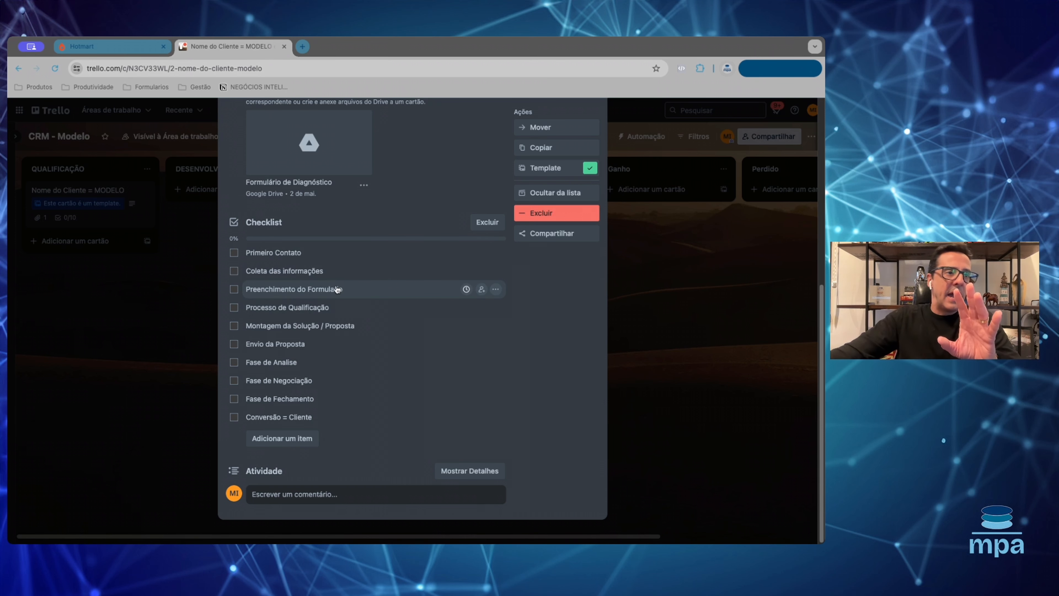
scroll(336, 297, "up", 3)
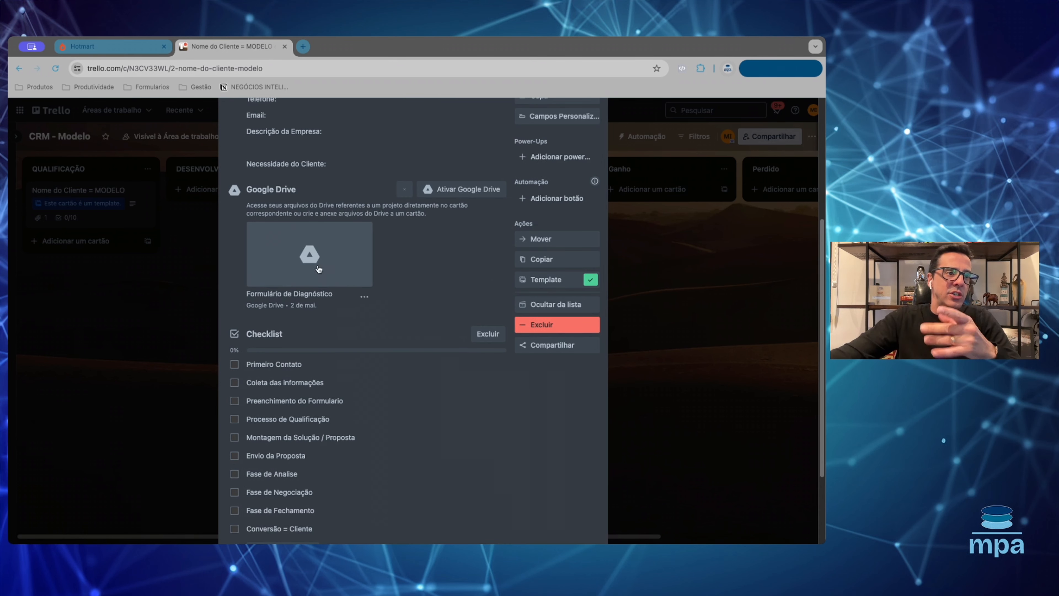
left_click(295, 276)
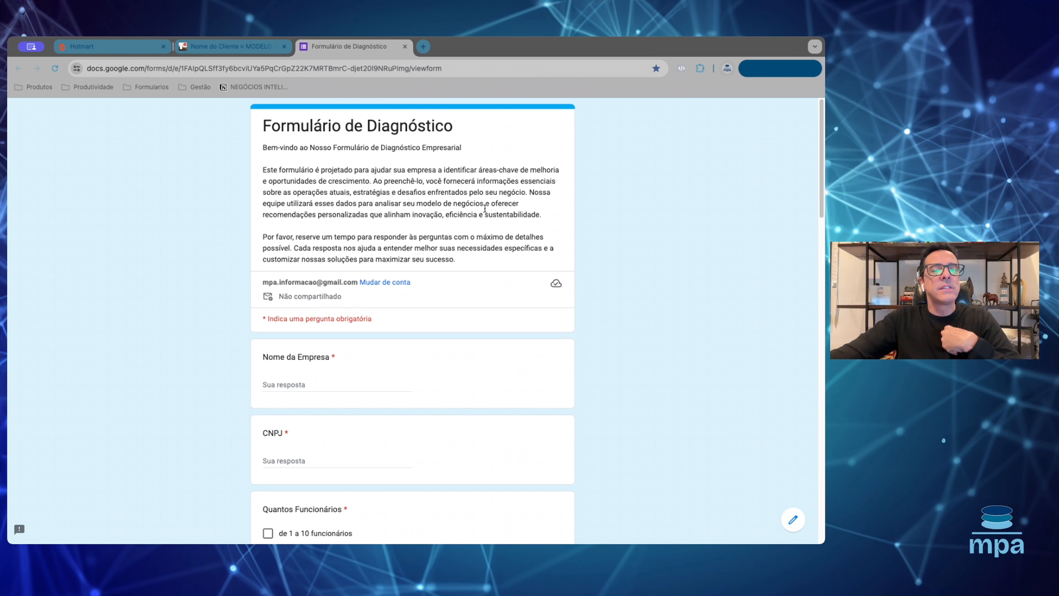
scroll(350, 252, "down", 8)
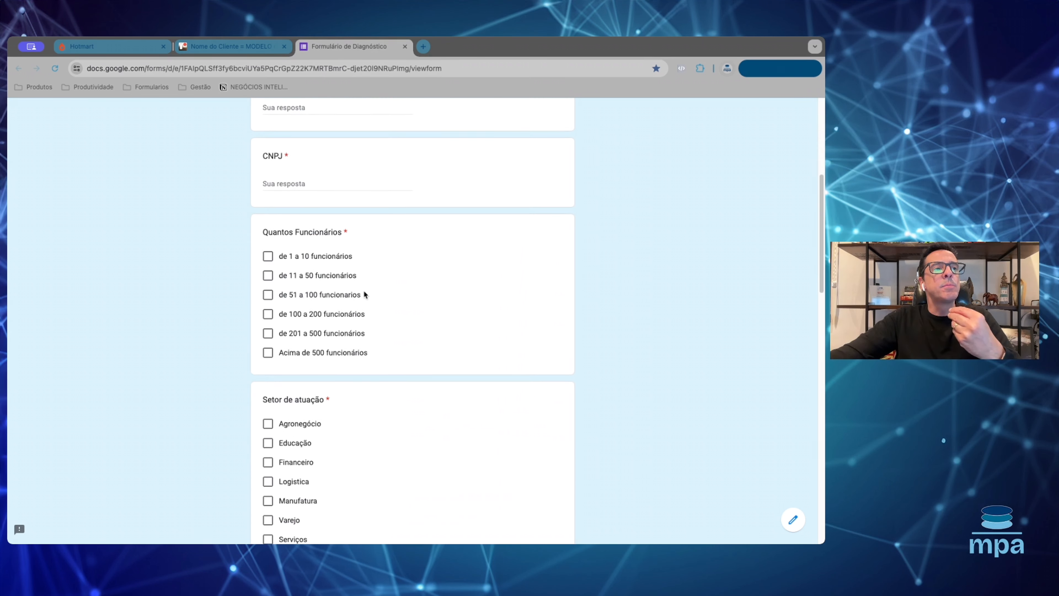
scroll(363, 291, "down", 10)
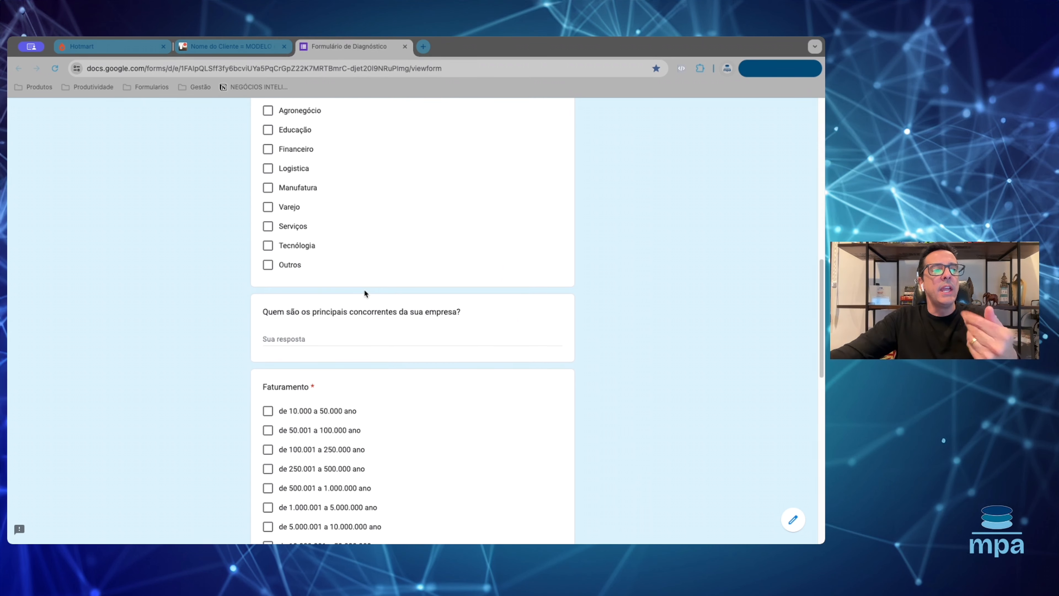
scroll(344, 365, "down", 5)
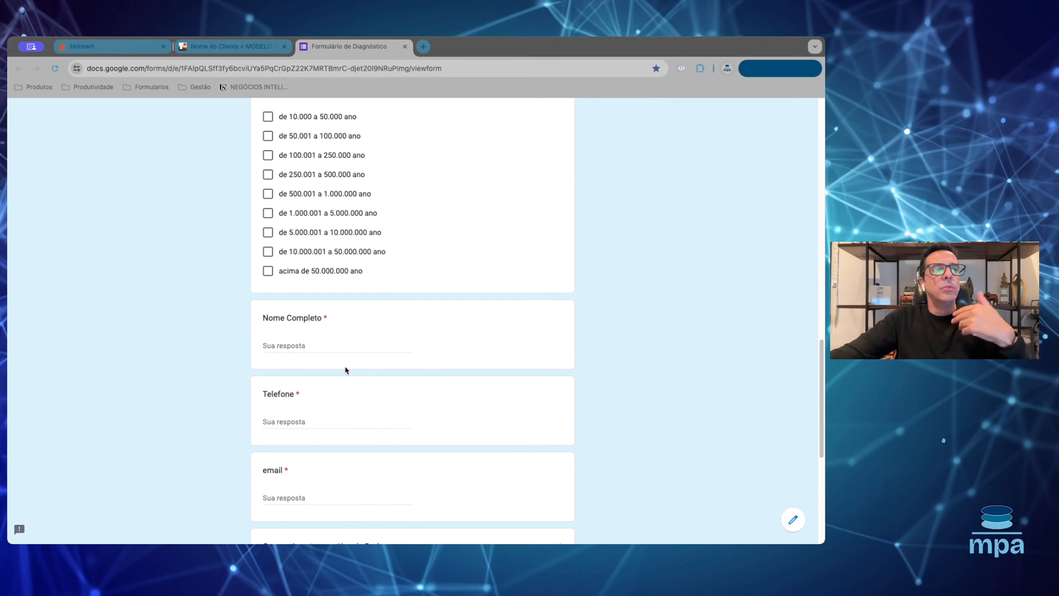
scroll(341, 324, "down", 6)
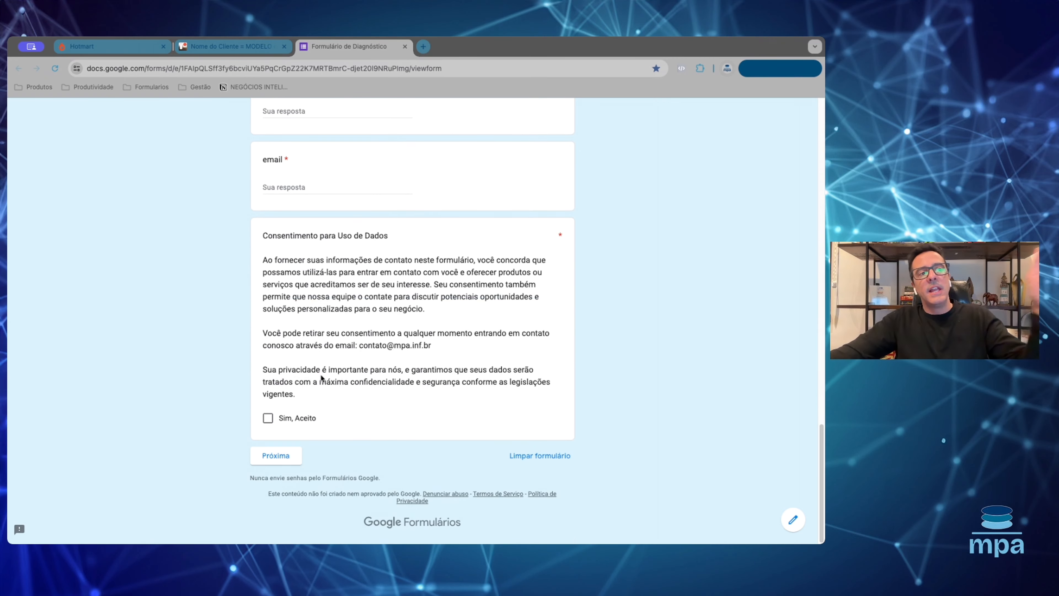
scroll(341, 342, "up", 20)
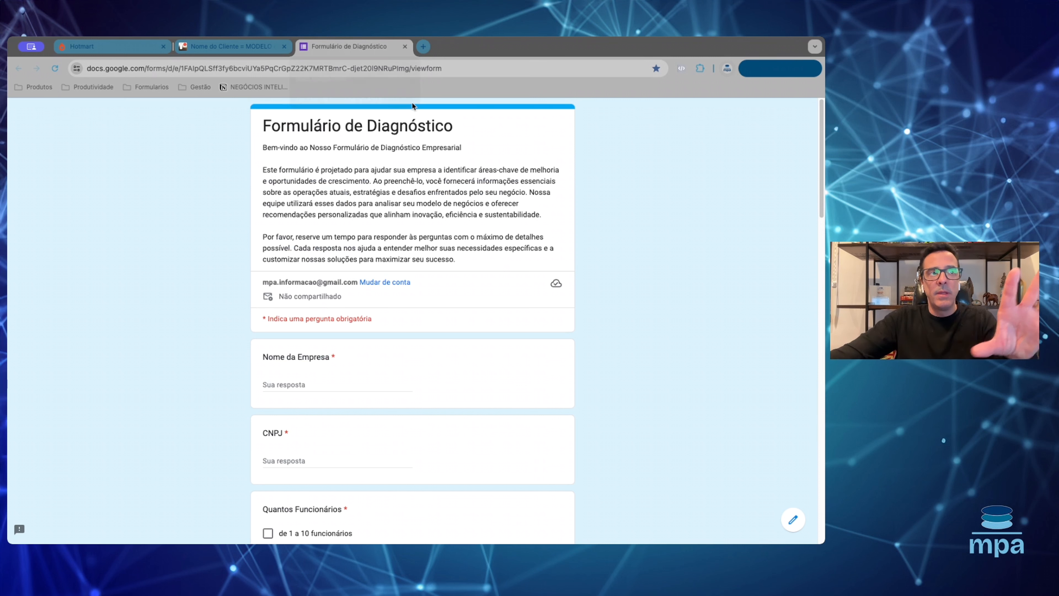
- Close the Formulário de Diagnóstico tab and the MODELO template card
left_click(404, 47)
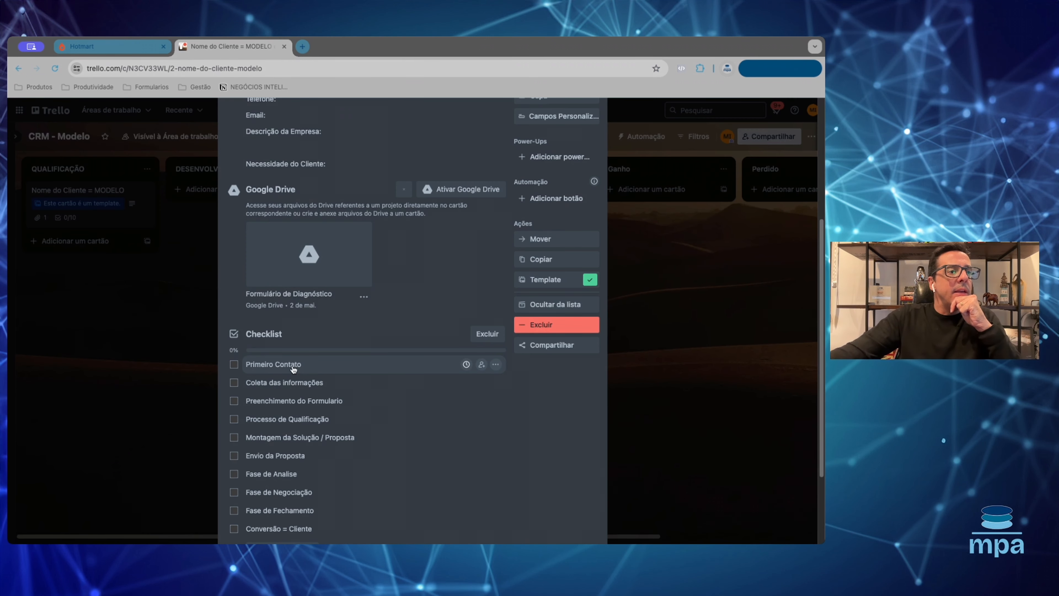
scroll(296, 364, "down", 3)
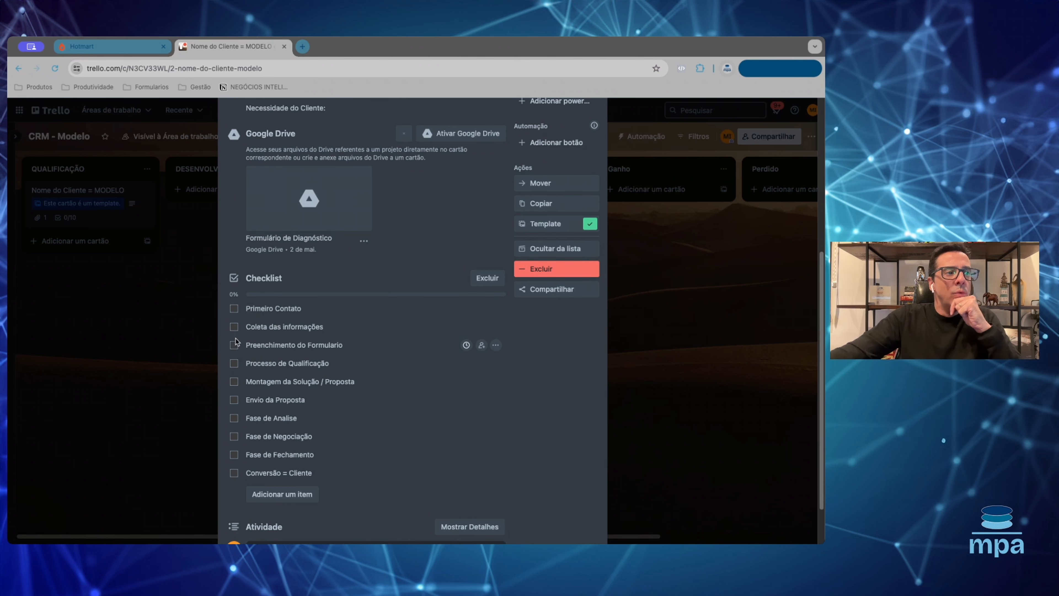
scroll(444, 293, "up", 8)
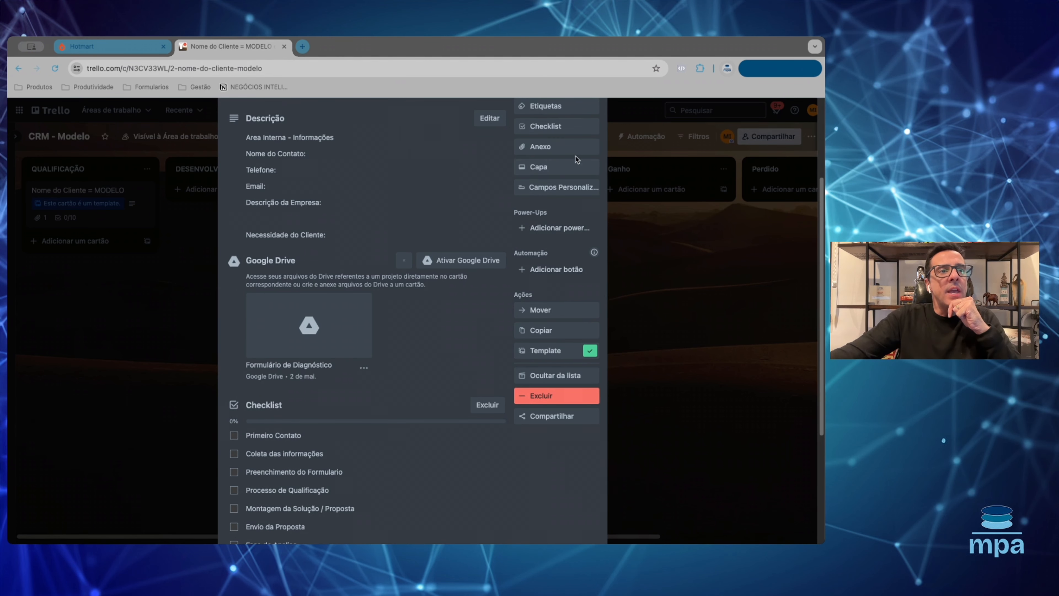
left_click(593, 137)
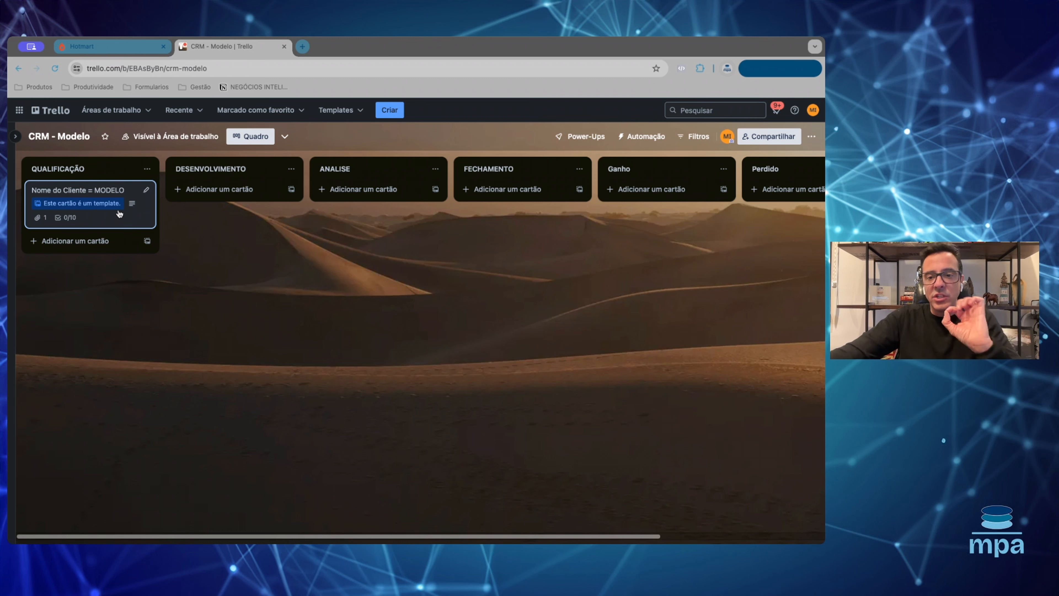
- Create a new card in QUALIFICAÇÃO from the client template
left_click(153, 246)
left_click(208, 297)
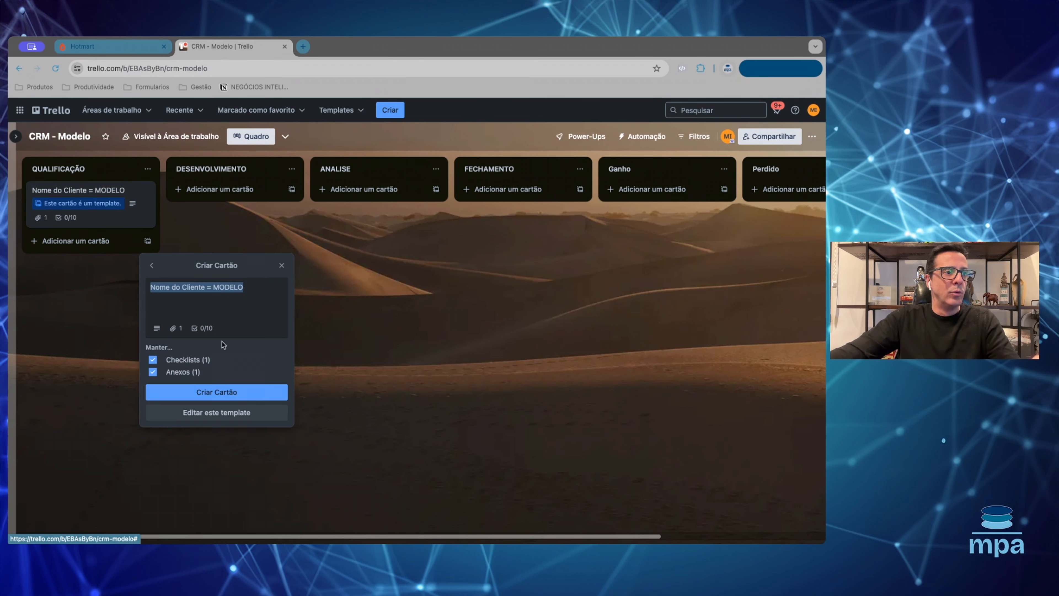
left_click(221, 392)
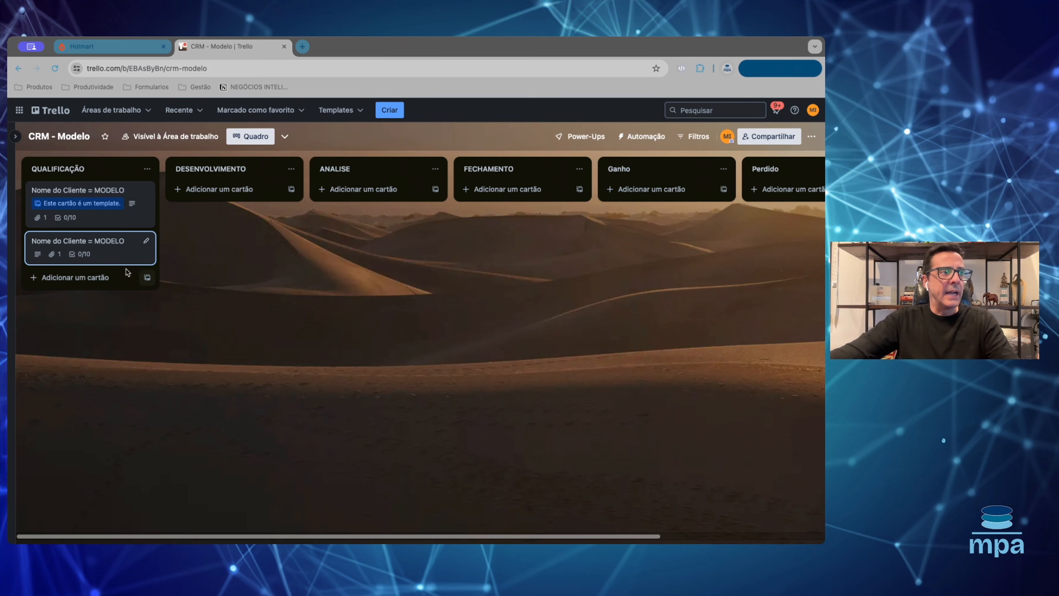
- Open the new card and retitle it 'XPTO'
left_click(126, 250)
left_click(328, 134)
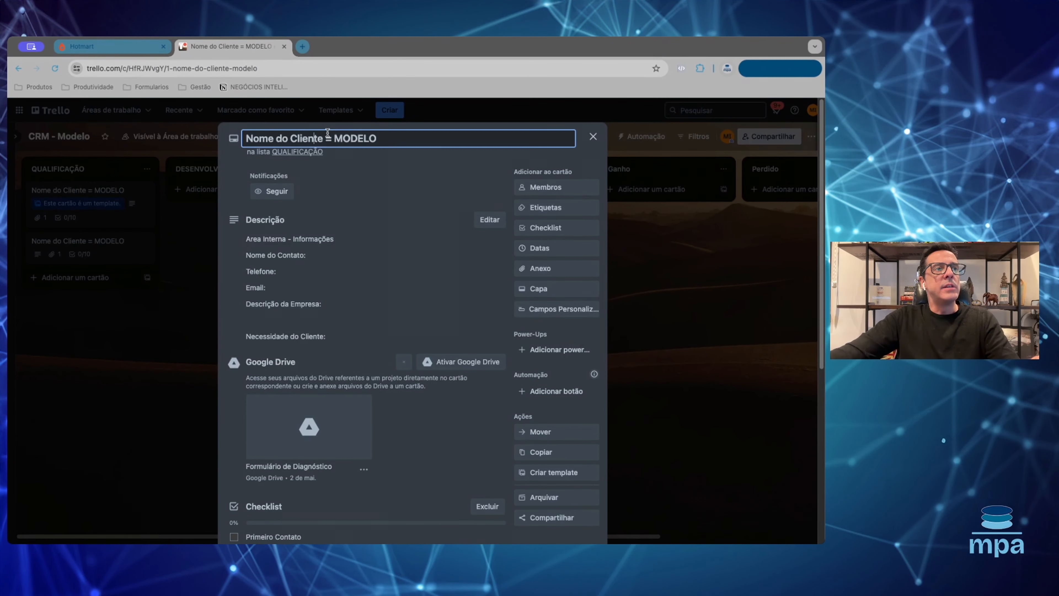
key("super+a")
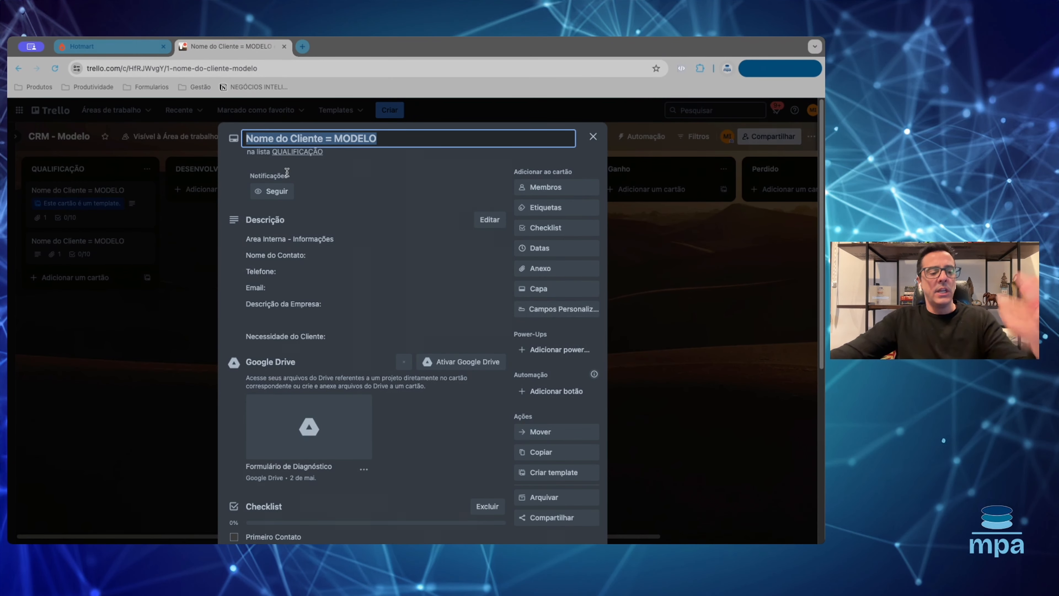
type("XPTO")
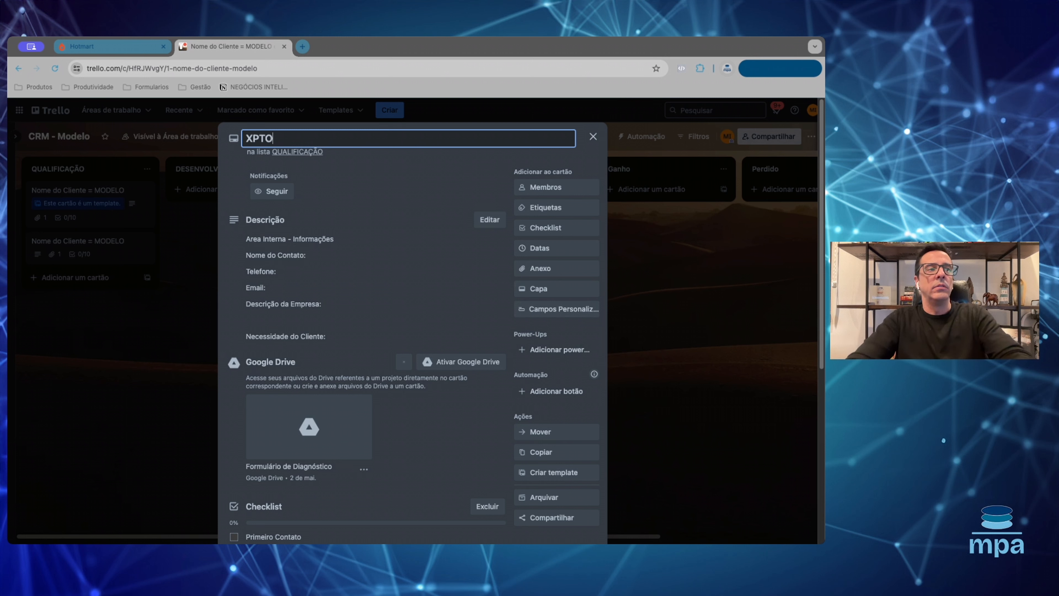
left_click(317, 258)
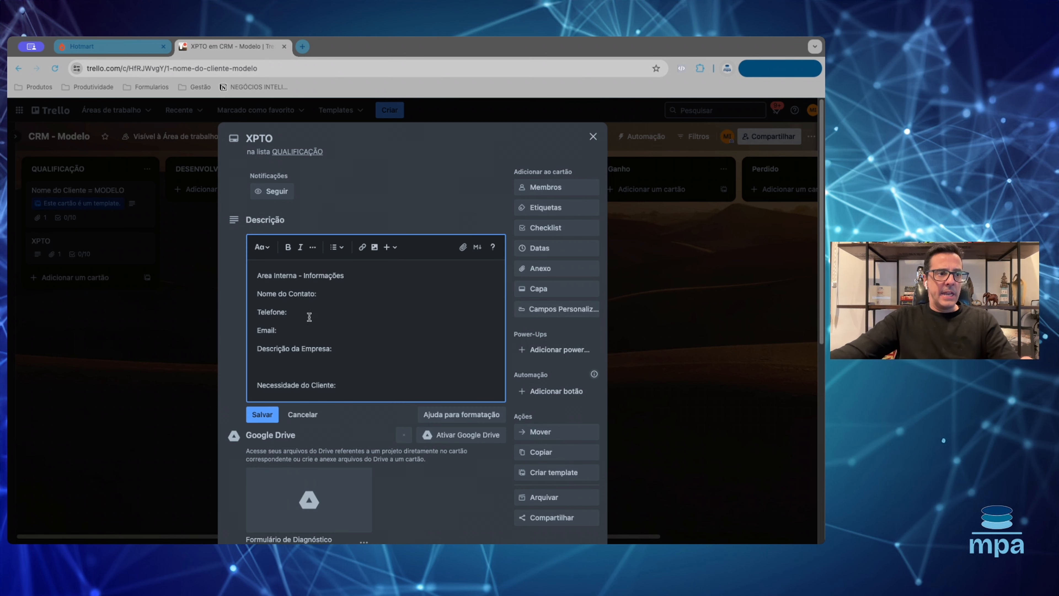
- Fill in the contact's name, phone number and e-mail under their description headings
left_click(349, 271)
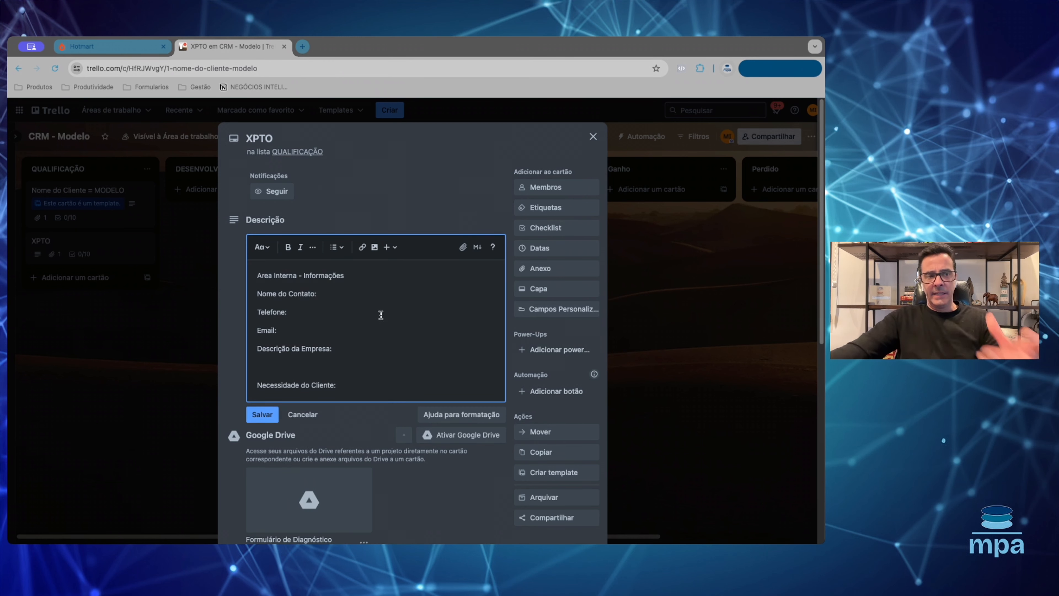
left_click(344, 295)
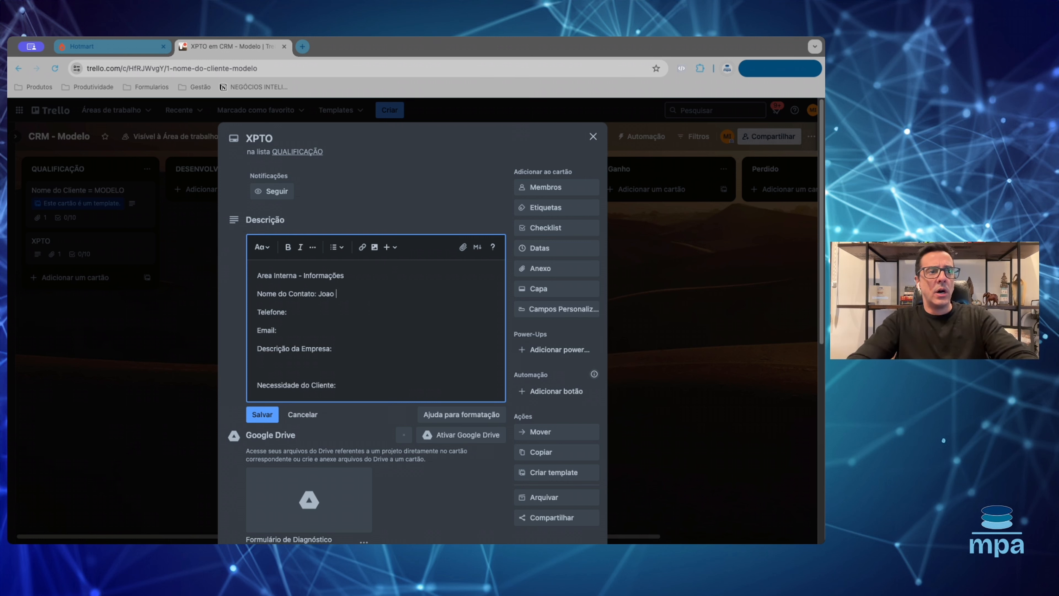
left_click(326, 316)
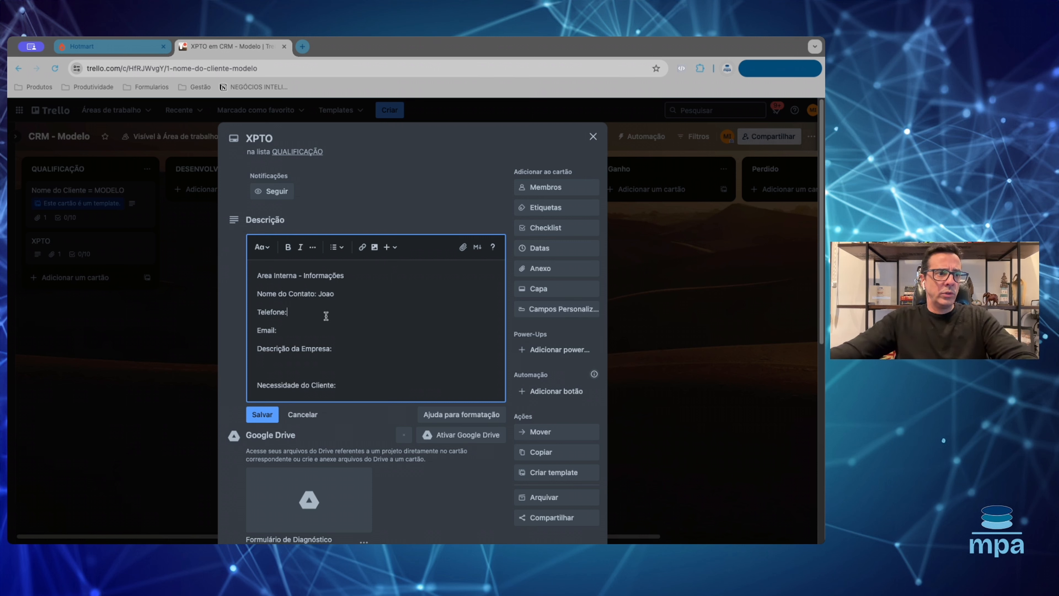
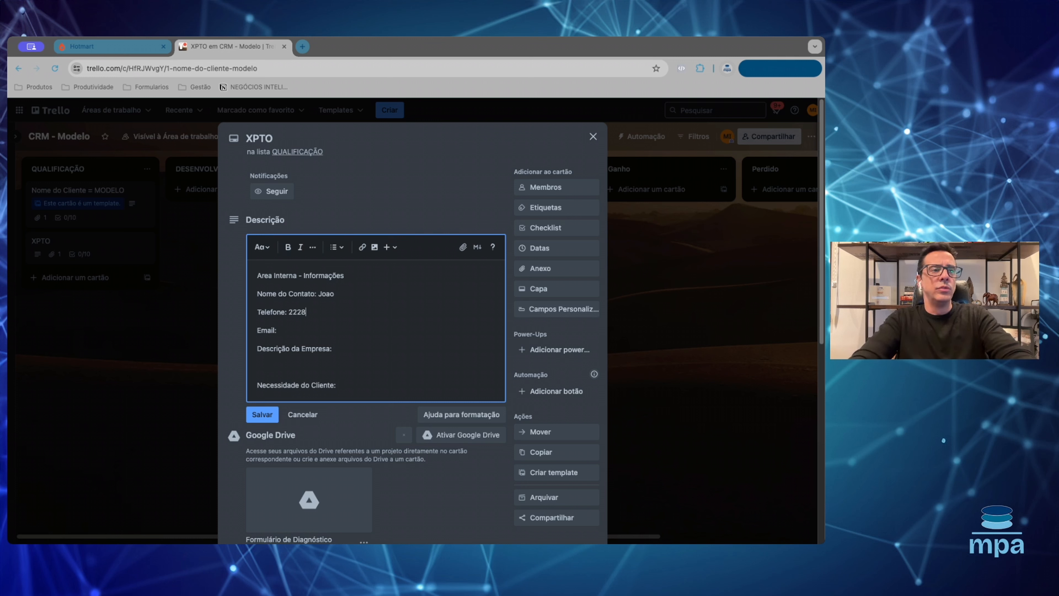
left_click(281, 333)
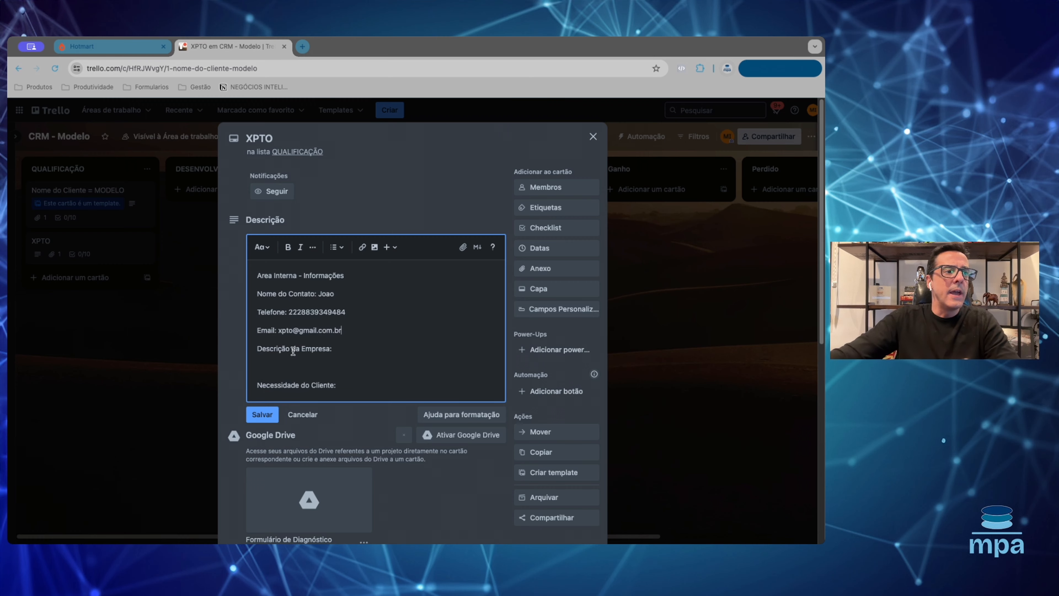
scroll(295, 367, "down", 3)
- Add test text under Necessidade do Cliente, then delete it to leave the line blank
left_click(345, 227)
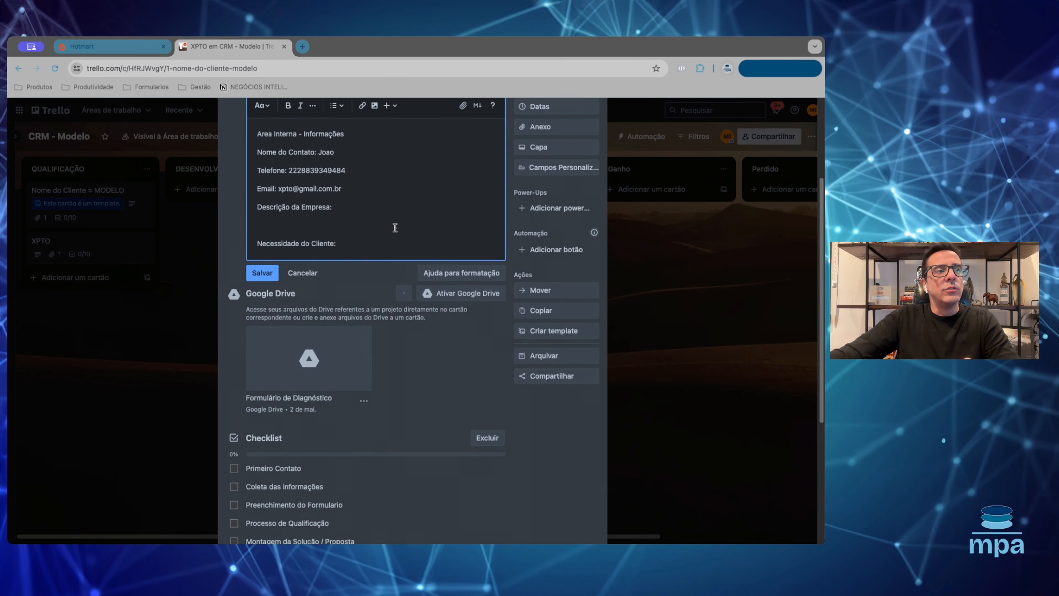
scroll(356, 225, "down", 1)
left_click(375, 236)
key("Return")
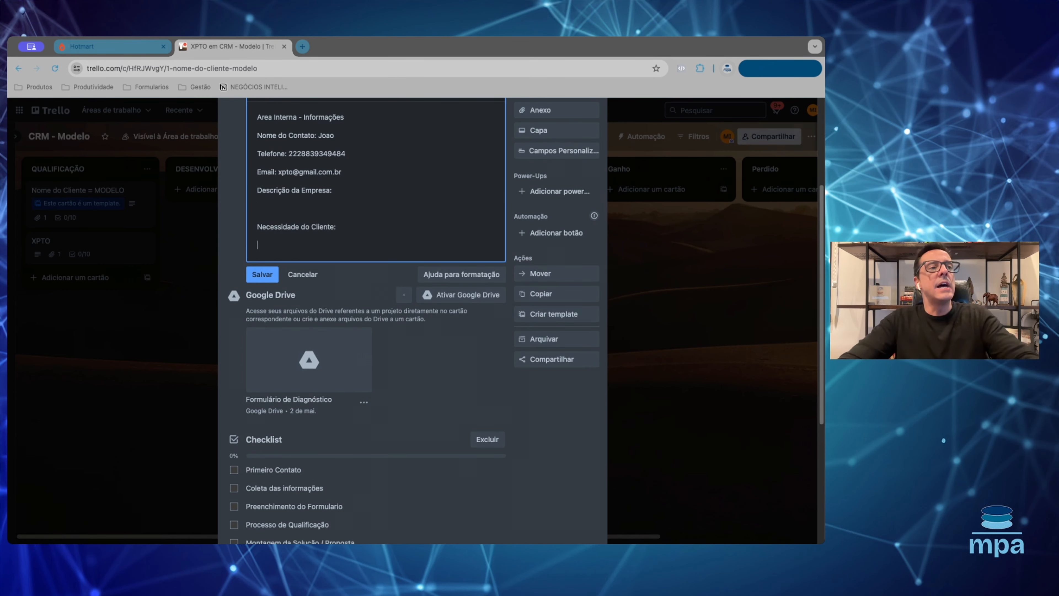
type("kjenfkefkn")
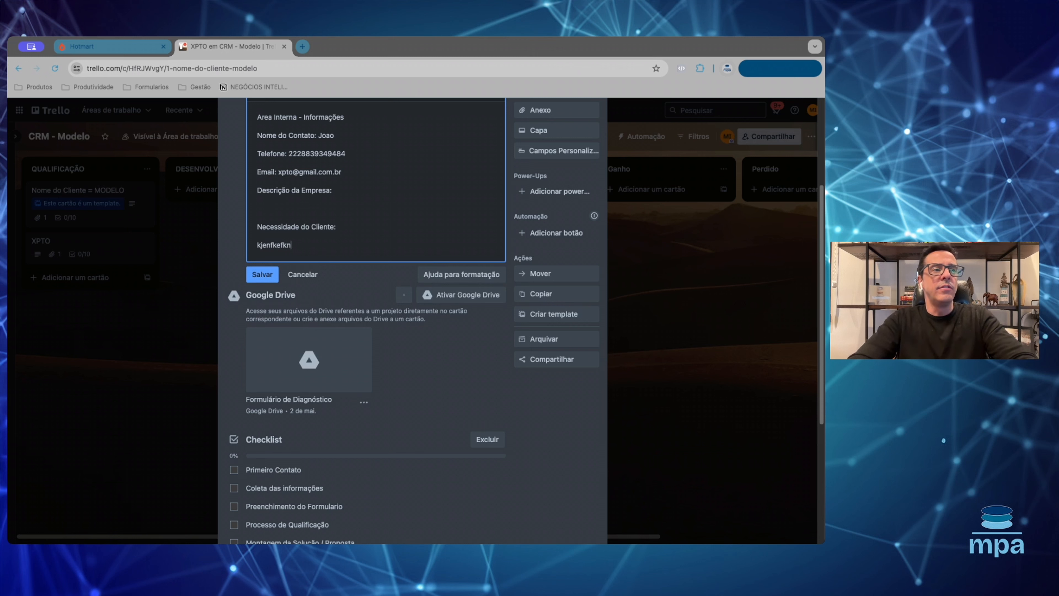
type("eflef")
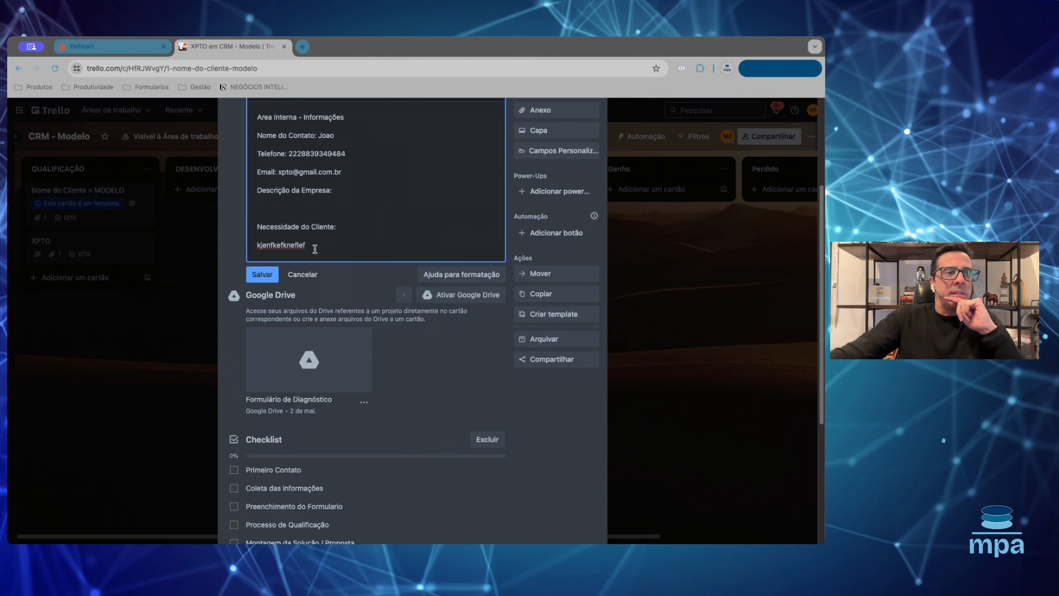
left_click_drag(313, 246, 258, 246)
key("BackSpace")
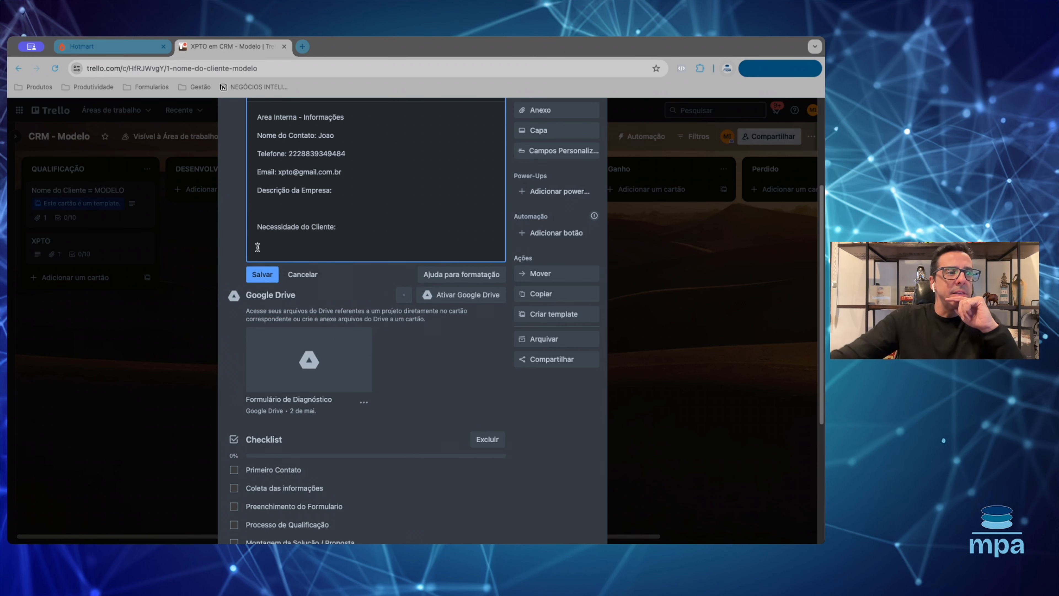
scroll(359, 236, "down", 3)
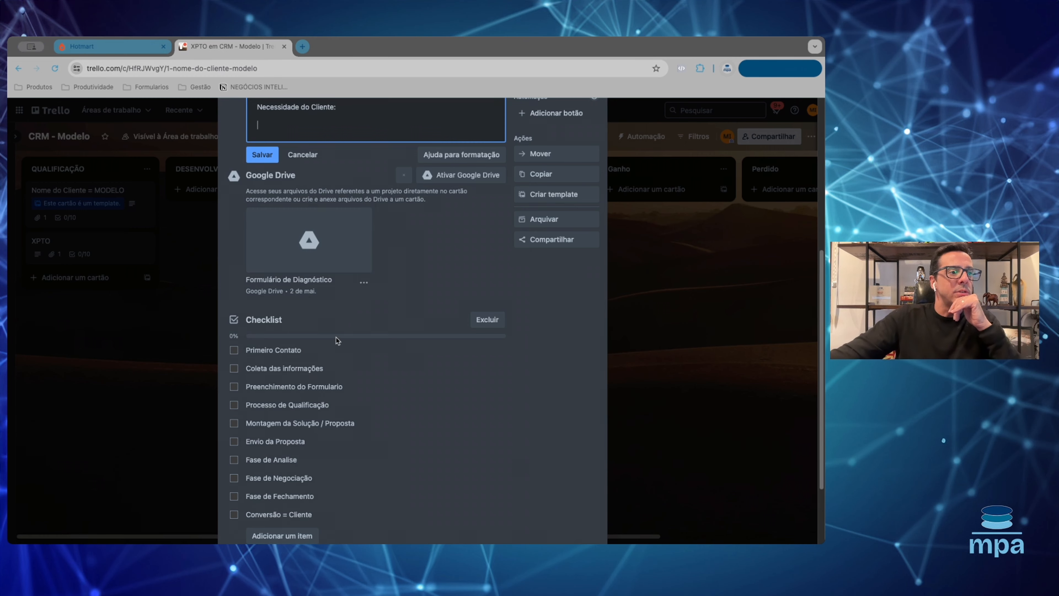
- Save the XPTO Descrição containing the contact's name, phone and e-mail
scroll(336, 337, "down", 3)
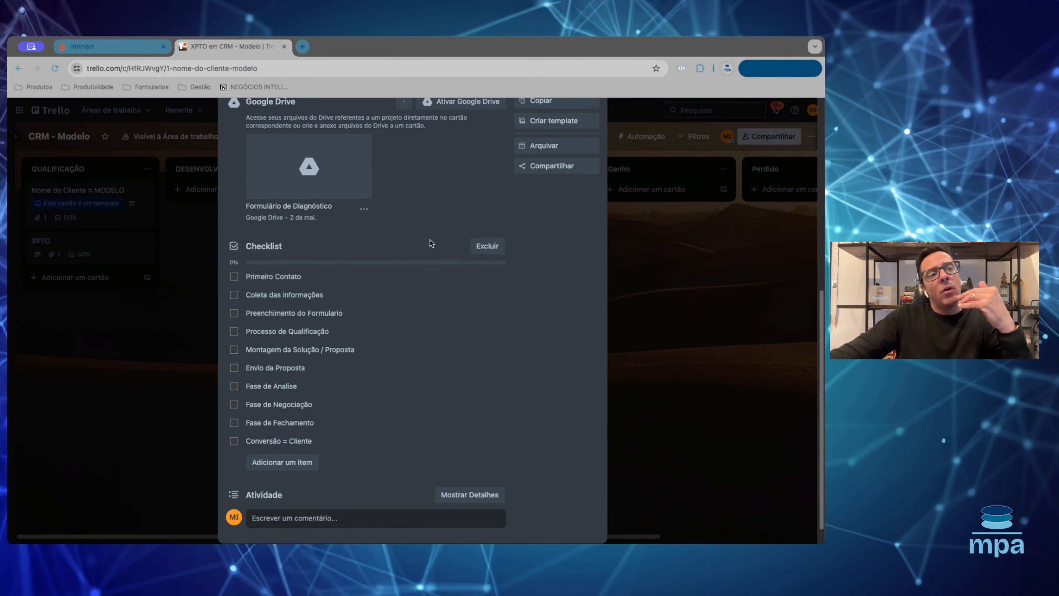
scroll(386, 310, "down", 1)
left_click(304, 493)
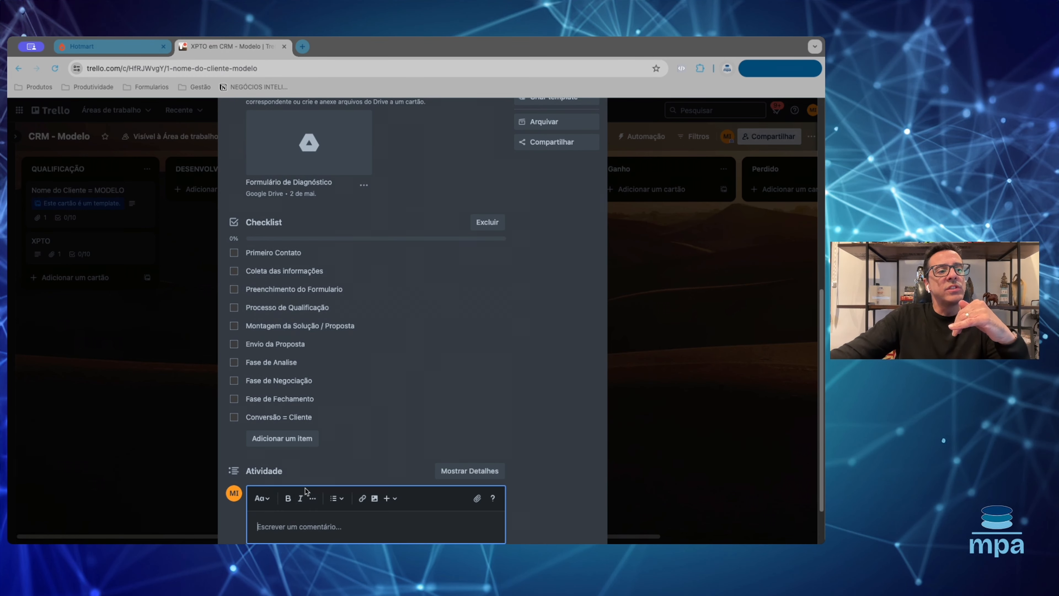
scroll(283, 479, "down", 3)
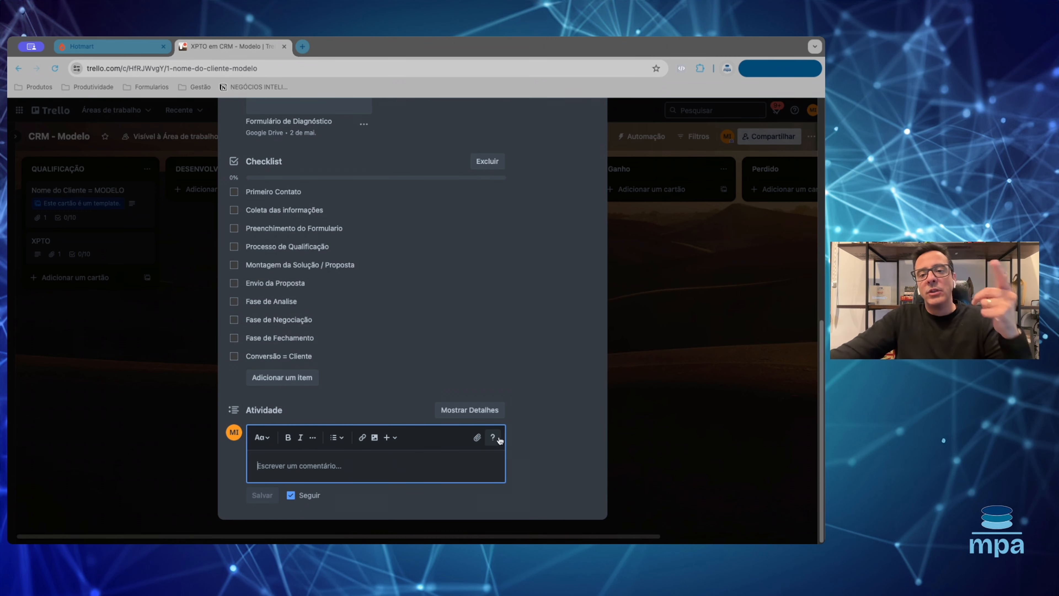
scroll(422, 363, "up", 10)
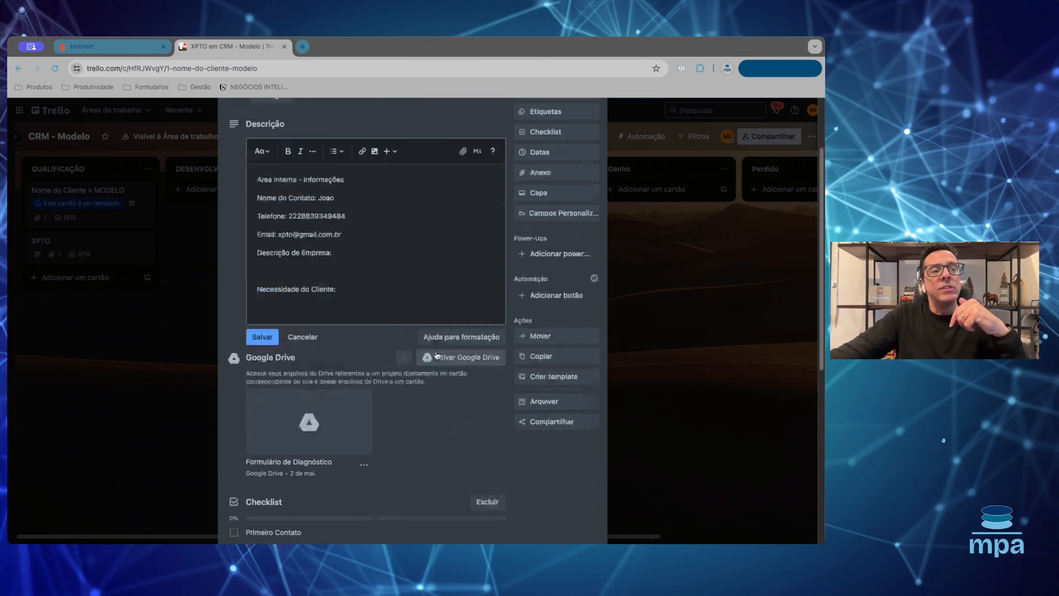
scroll(458, 334, "down", 3)
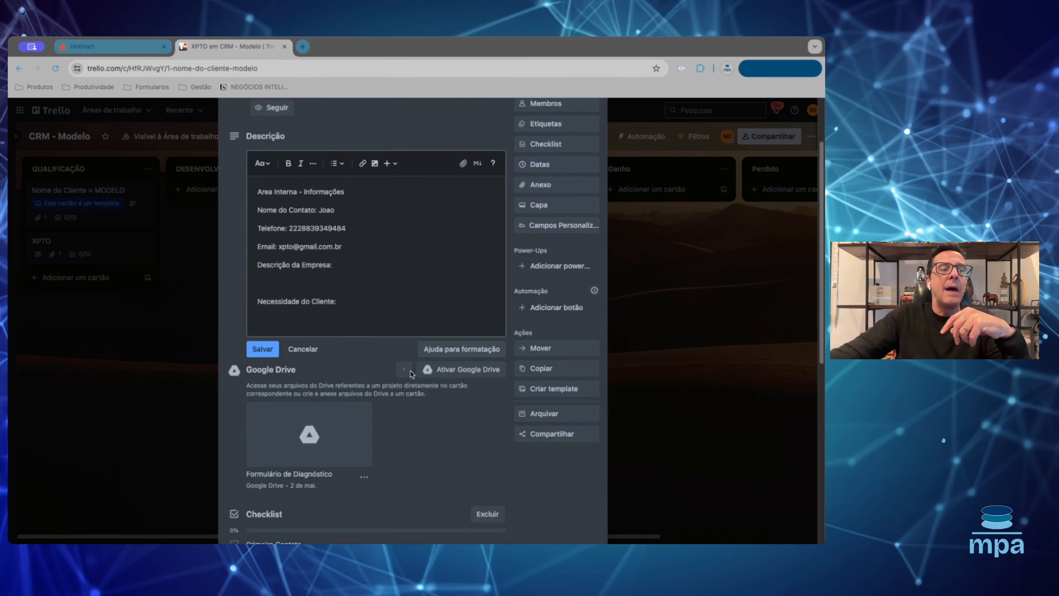
left_click(249, 295)
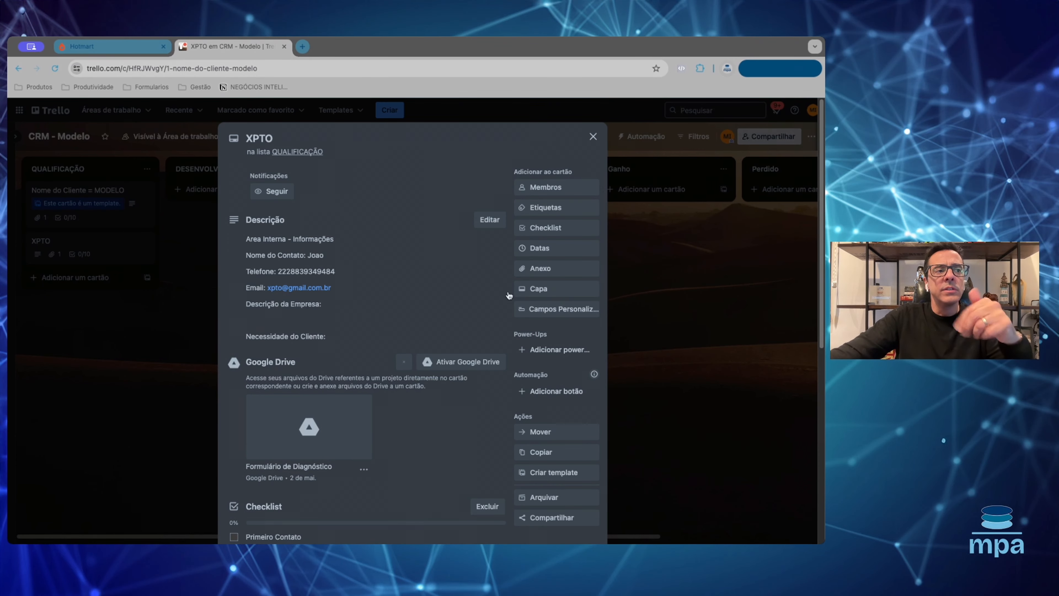
- Move XPTO from QUALIFICAÇÃO to DESENVOLVIMENTO, then on to ANALISE
left_click(594, 136)
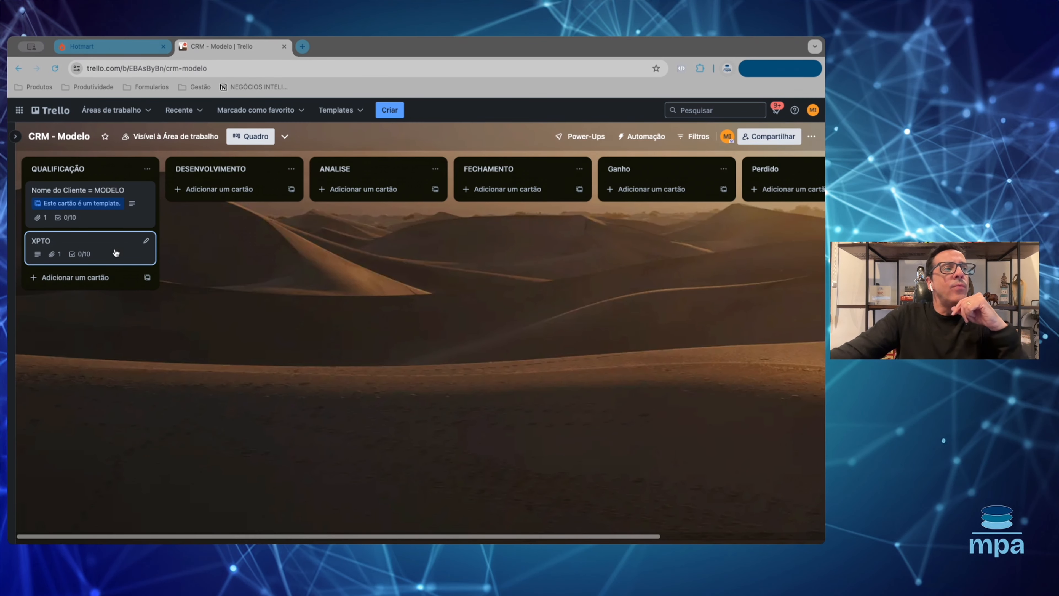
left_click_drag(78, 245, 219, 237)
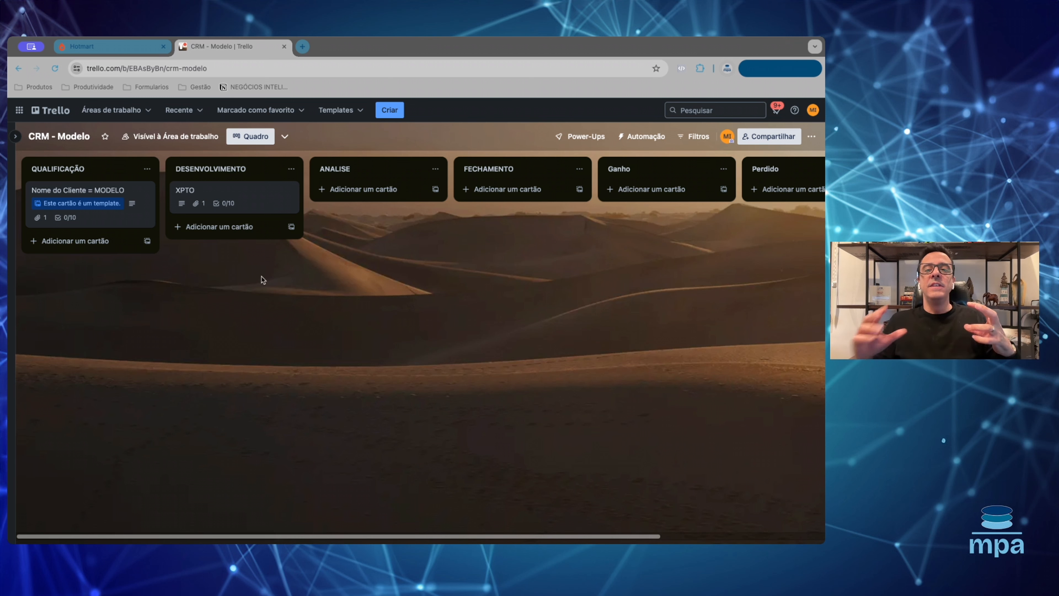
left_click(241, 198)
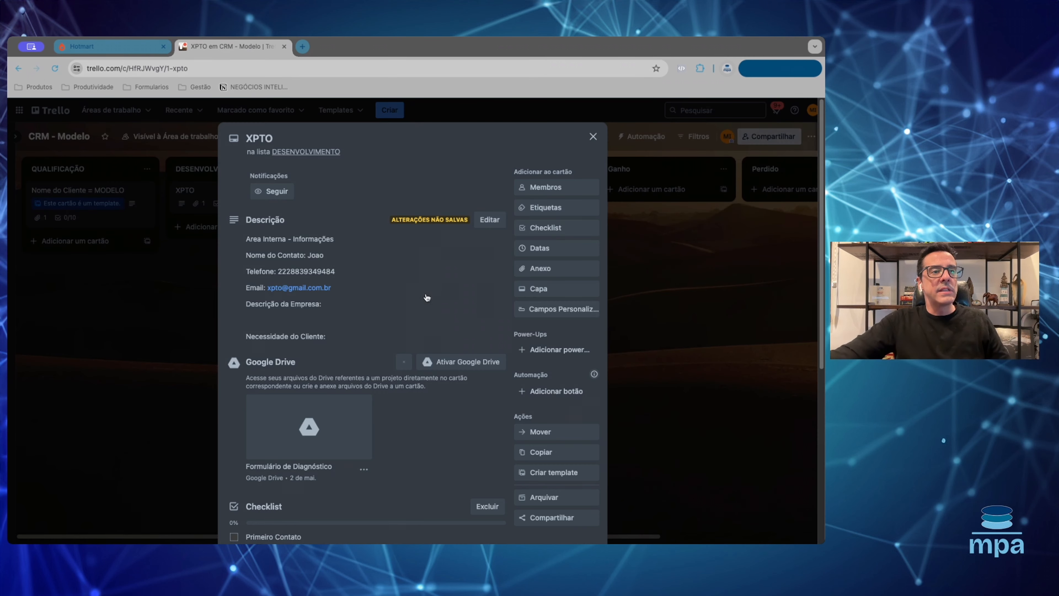
left_click(593, 136)
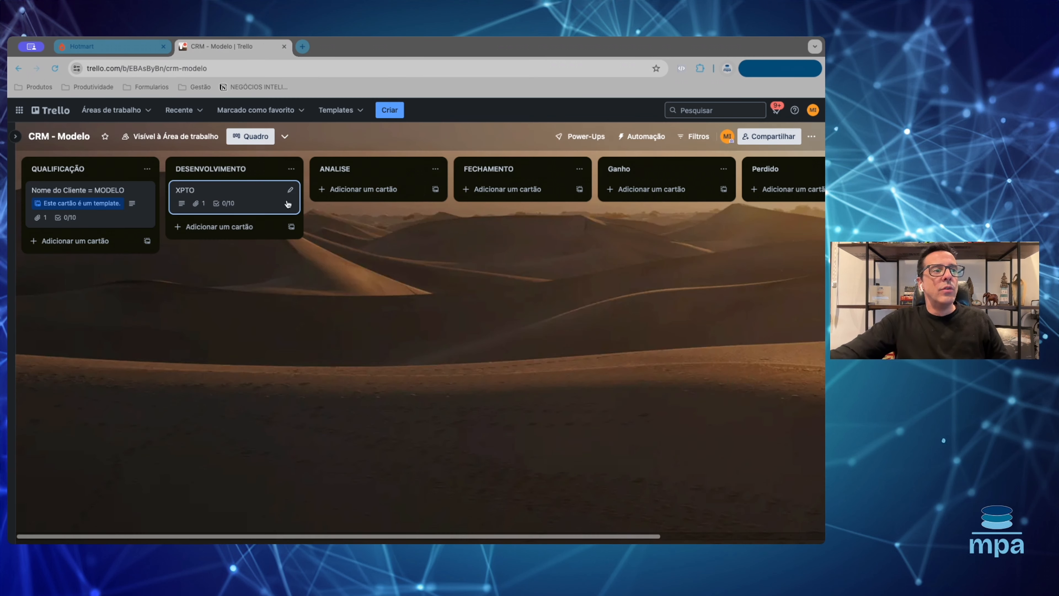
left_click_drag(249, 197, 404, 183)
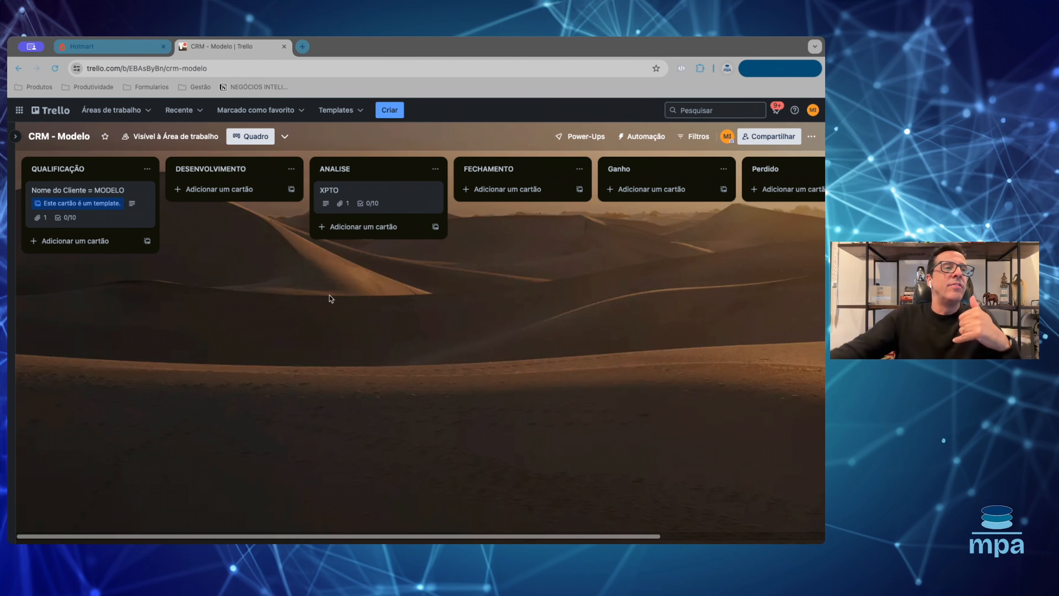
left_click(354, 196)
scroll(355, 415, "down", 5)
scroll(355, 415, "down", 2)
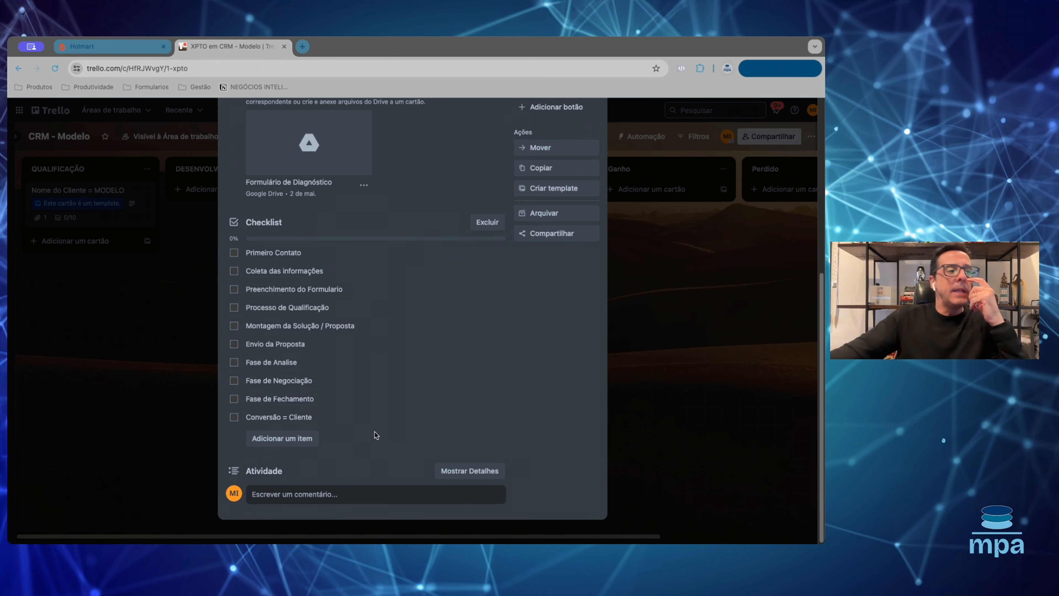
scroll(389, 395, "up", 5)
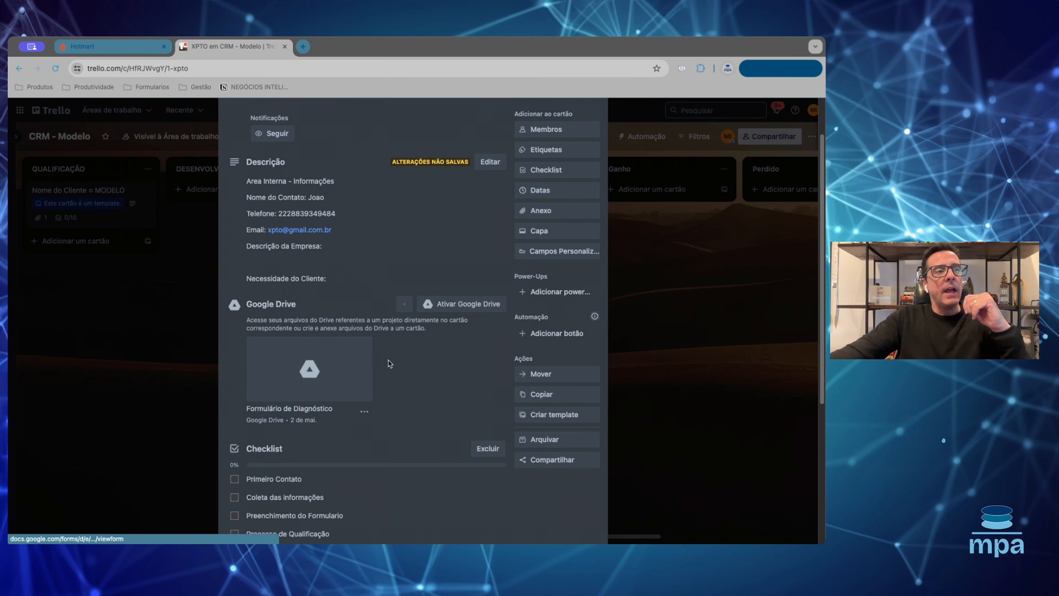
scroll(273, 283, "down", 5)
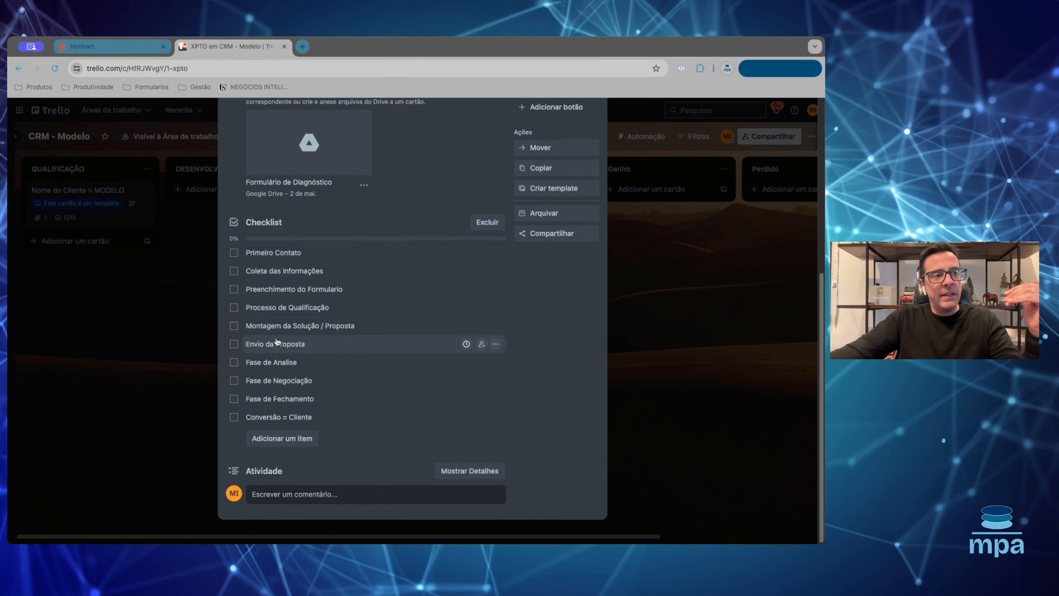
scroll(400, 373, "up", 10)
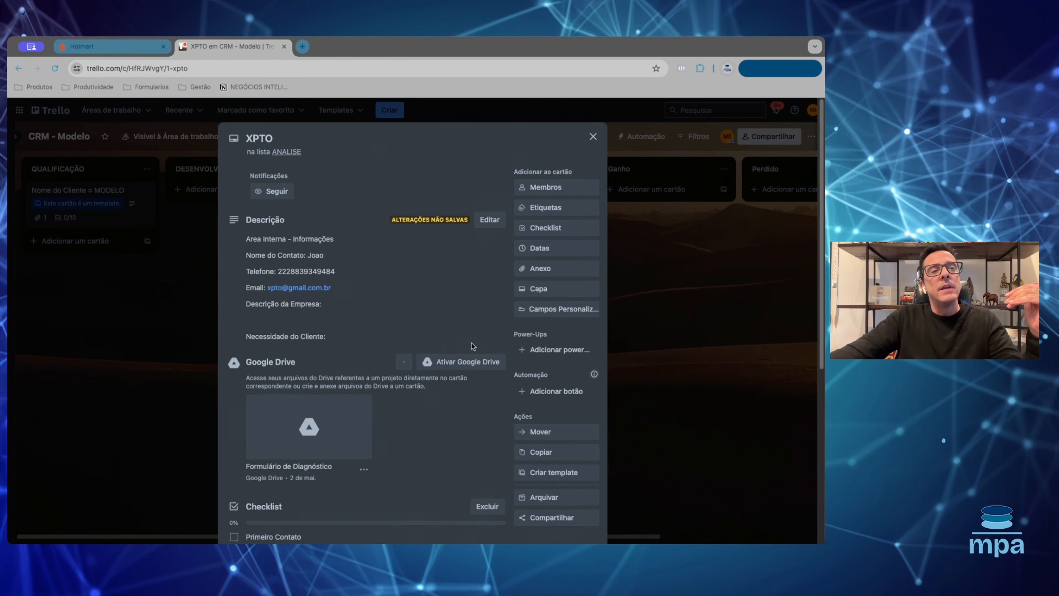
left_click(591, 138)
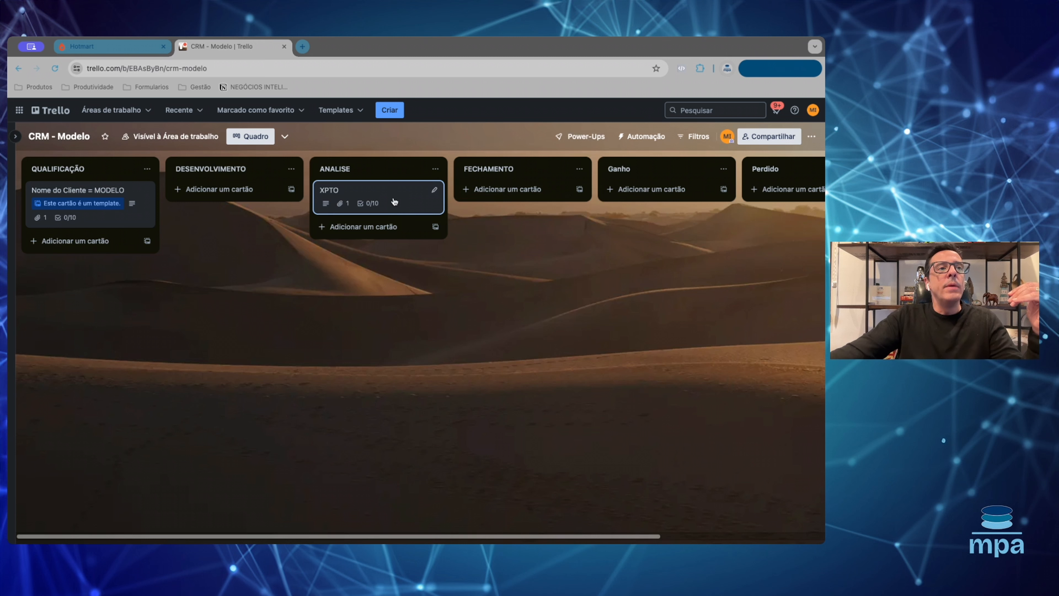
- Move XPTO through FECHAMENTO and Ganho into Perdido, then check and close the card
left_click_drag(393, 204, 508, 197)
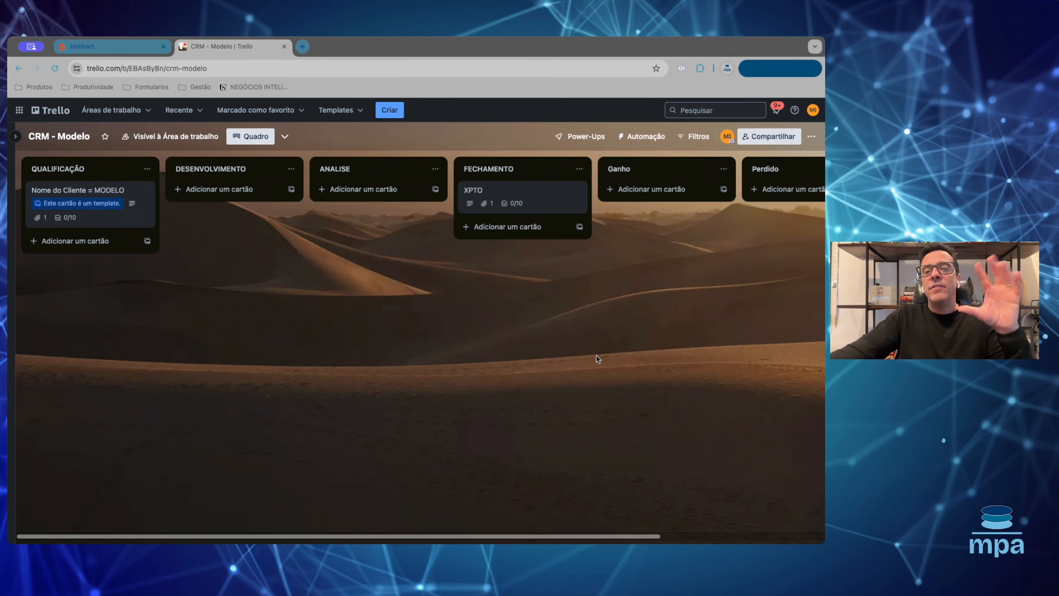
left_click_drag(517, 194, 746, 195)
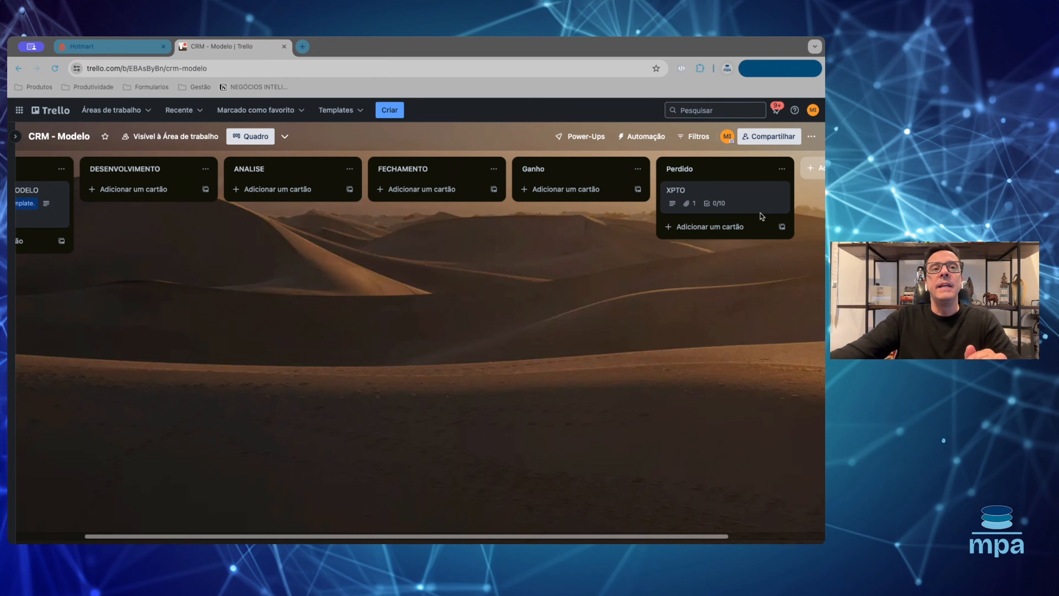
left_click(755, 207)
scroll(383, 357, "down", 7)
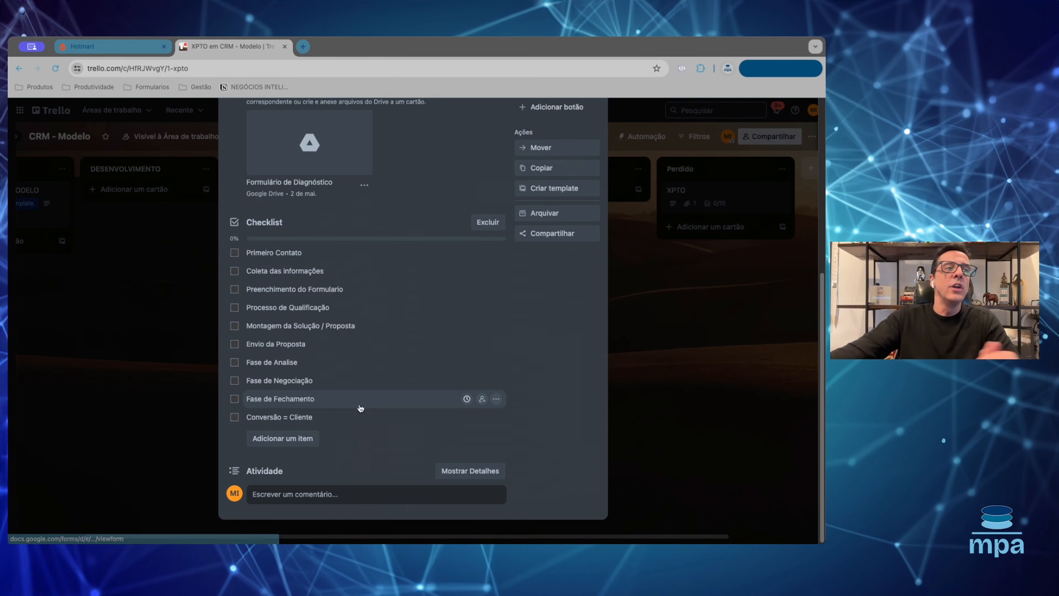
left_click(280, 497)
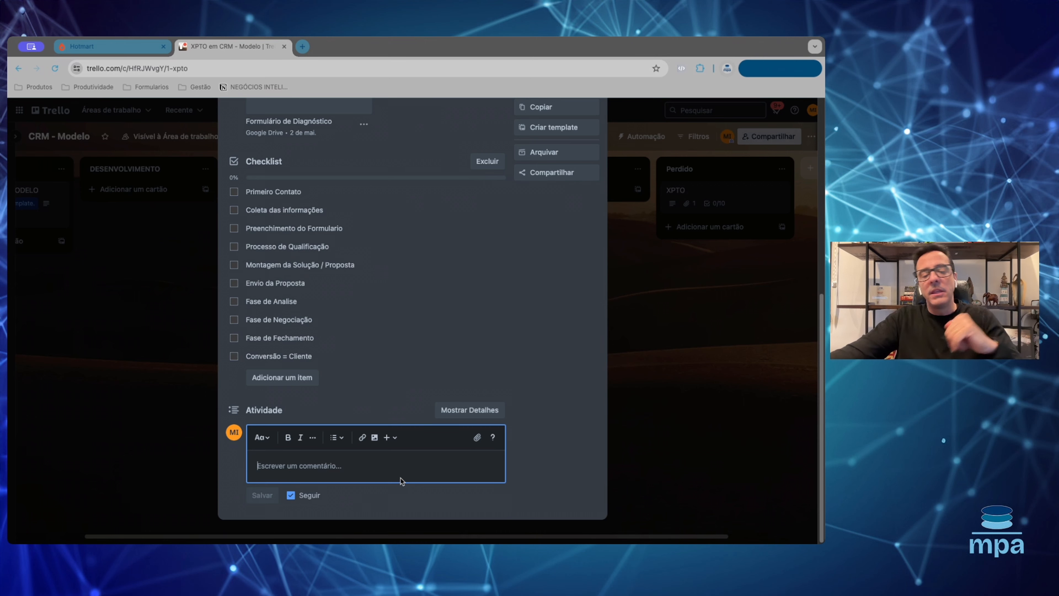
scroll(465, 411, "up", 8)
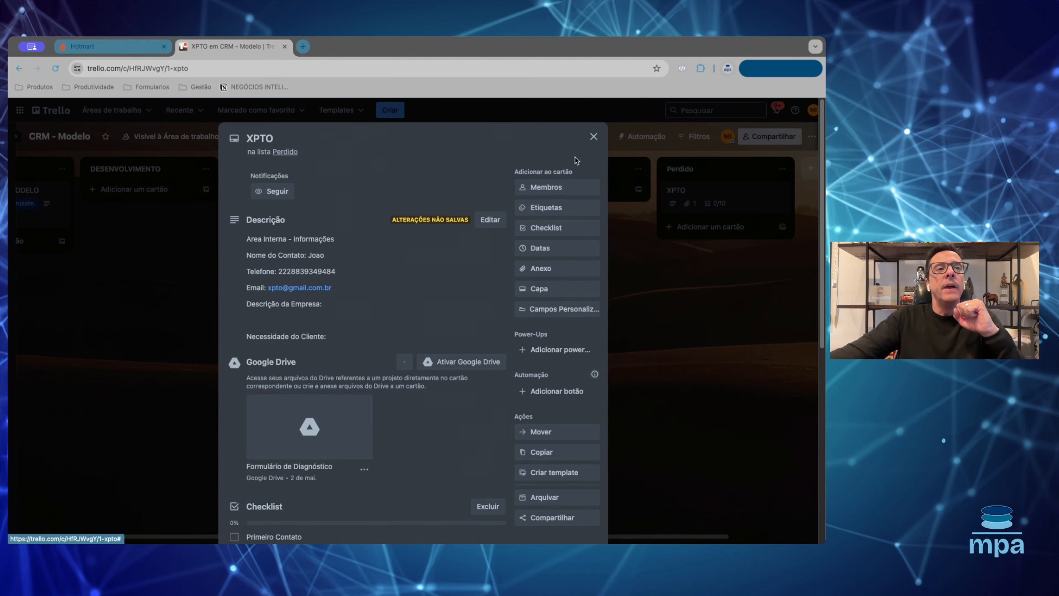
left_click(593, 137)
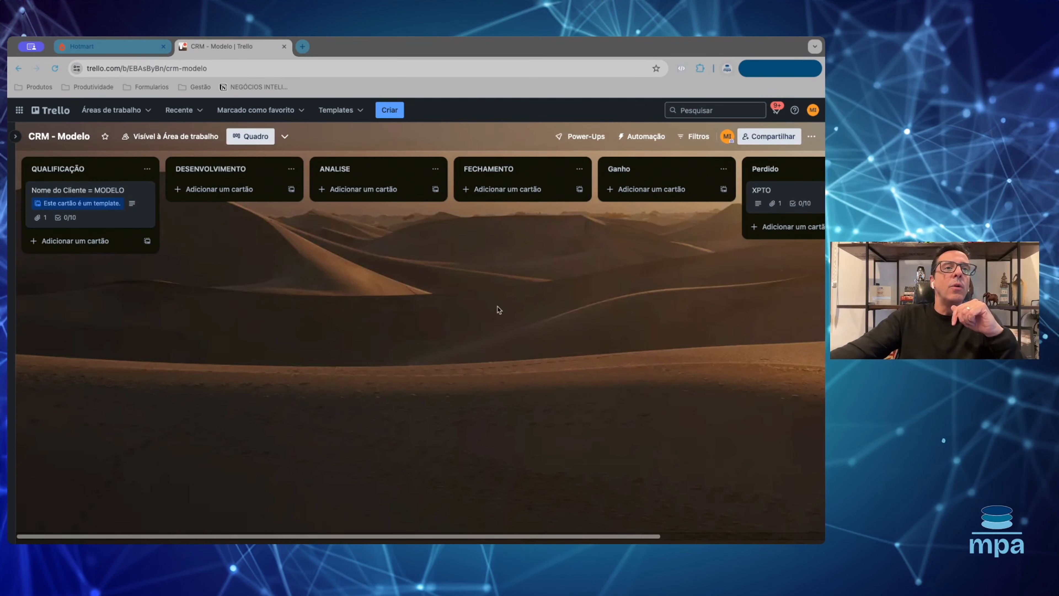